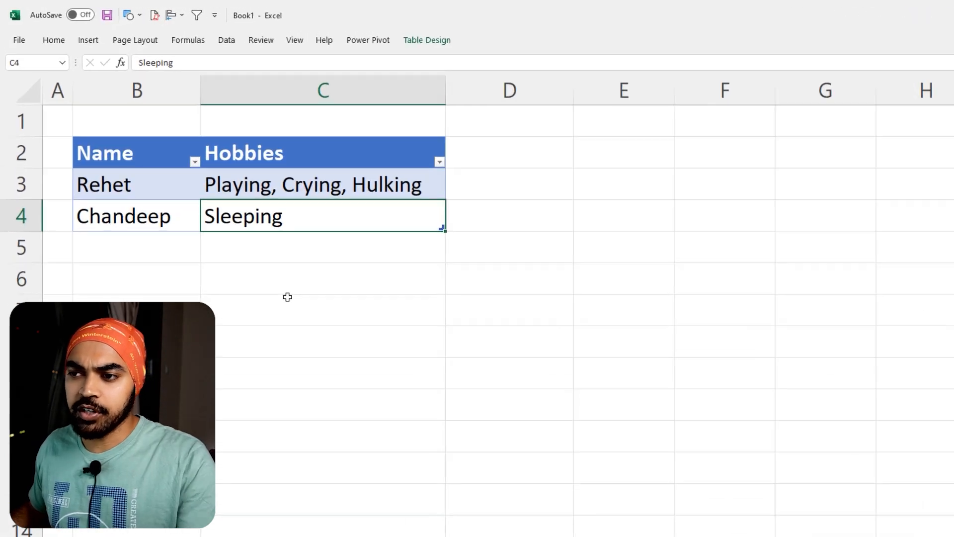
Examine the names and the comma-separated entries in the table's Hobbies column
{"action": "left_click", "coordinate": [166, 202]}
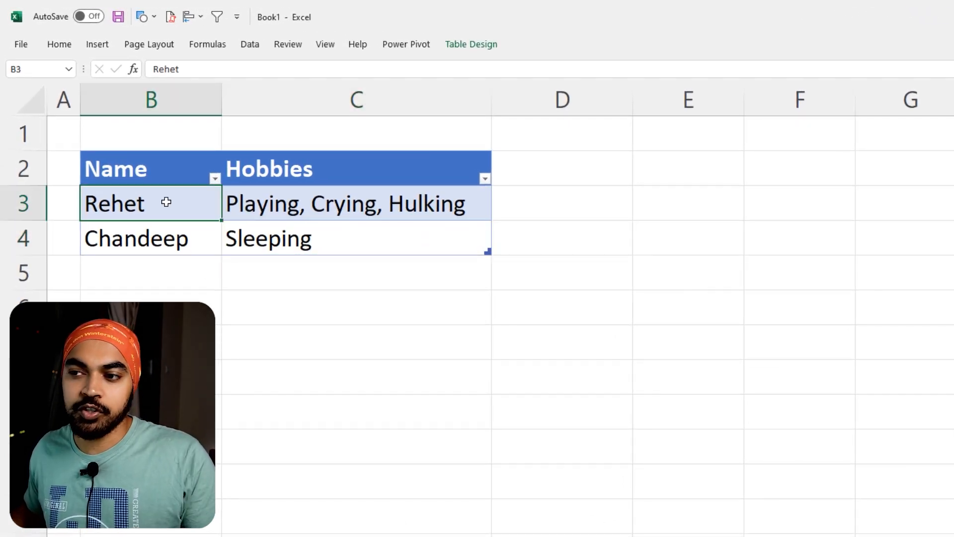
{"action": "left_click", "coordinate": [156, 241]}
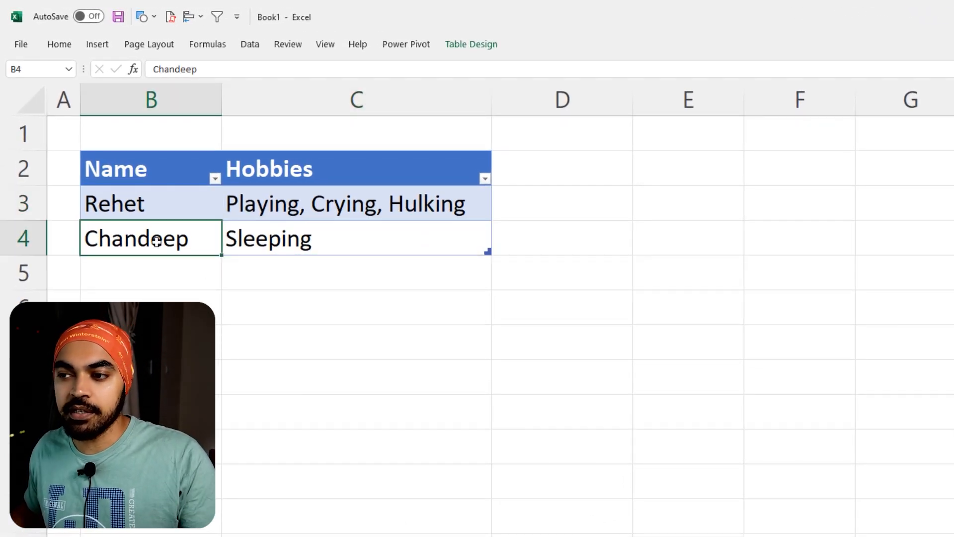
{"action": "left_click", "coordinate": [291, 208]}
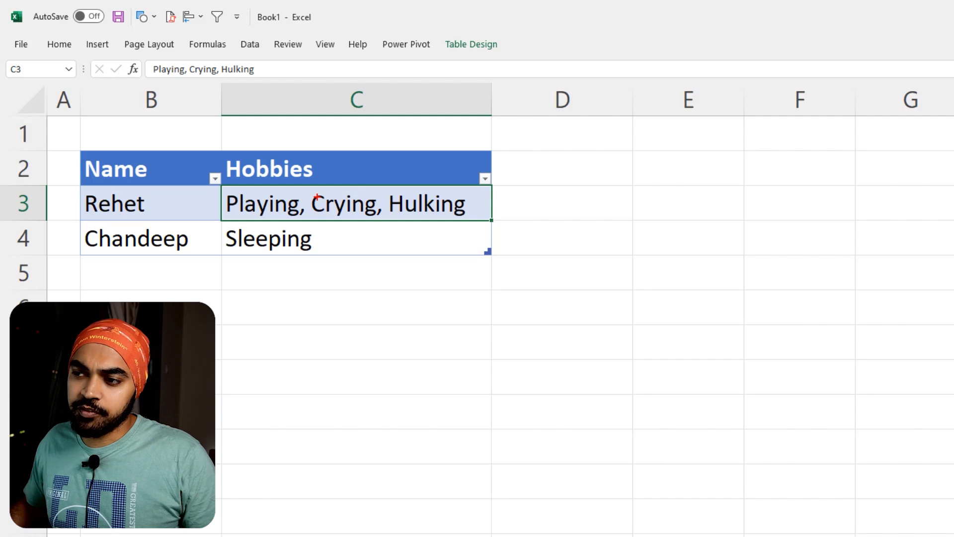
{"action": "left_click_drag", "start_coordinate": [246, 158], "coordinate": [353, 252]}
{"action": "left_click_drag", "start_coordinate": [502, 156], "coordinate": [591, 255]}
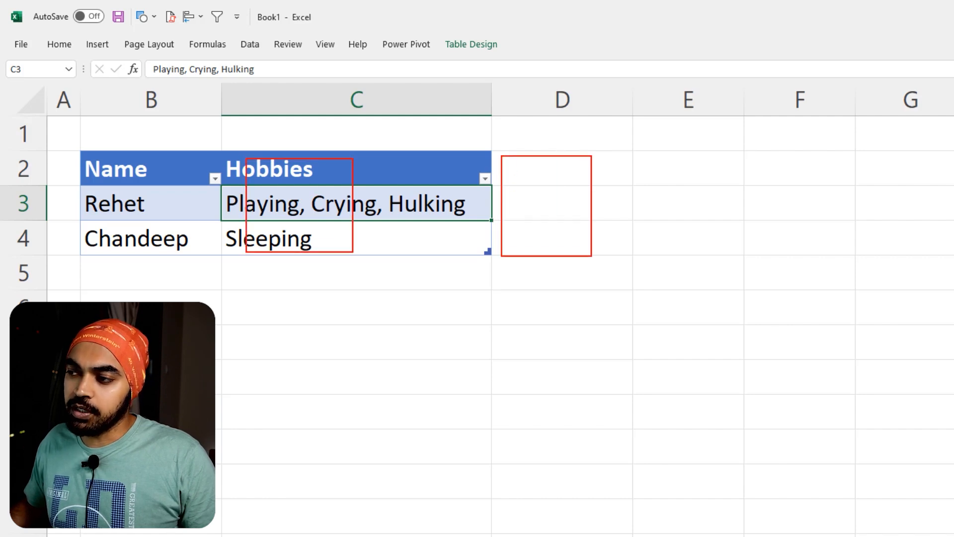
{"action": "left_click_drag", "start_coordinate": [635, 152], "coordinate": [750, 268]}
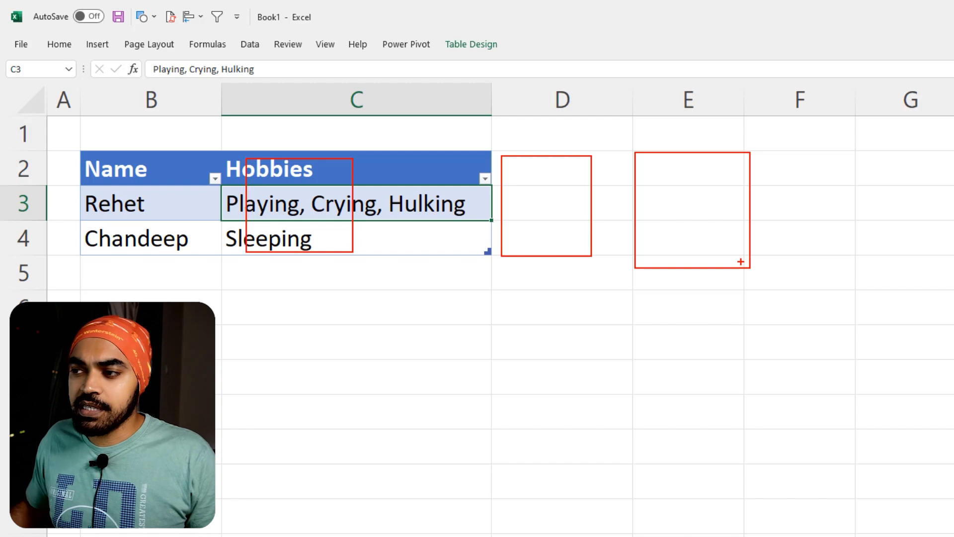
{"action": "left_click_drag", "start_coordinate": [472, 215], "coordinate": [524, 215]}
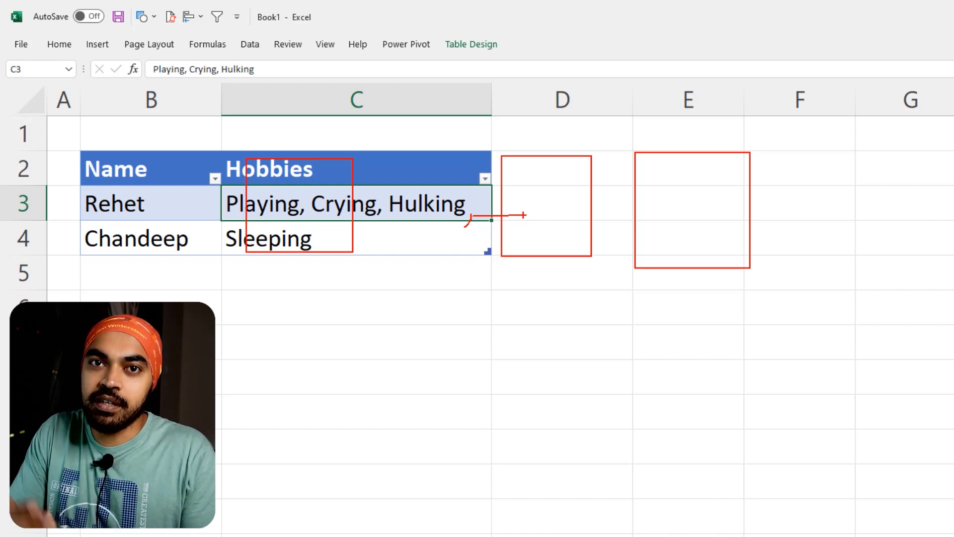
{"action": "key", "text": "Escape"}
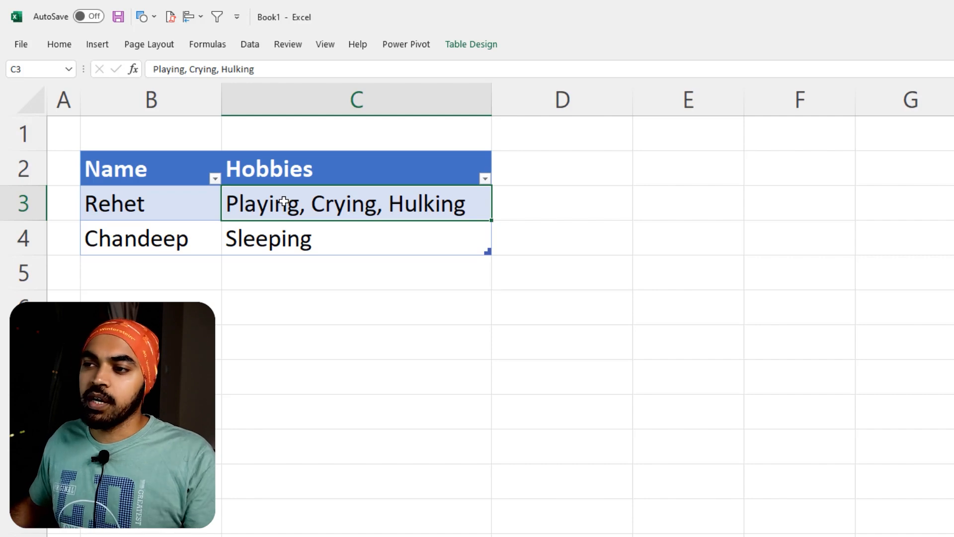
Load the Name and Hobbies table into the Power Query Editor and delete the automatic Changed Type step
{"action": "left_click", "coordinate": [250, 46]}
{"action": "left_click", "coordinate": [145, 103]}
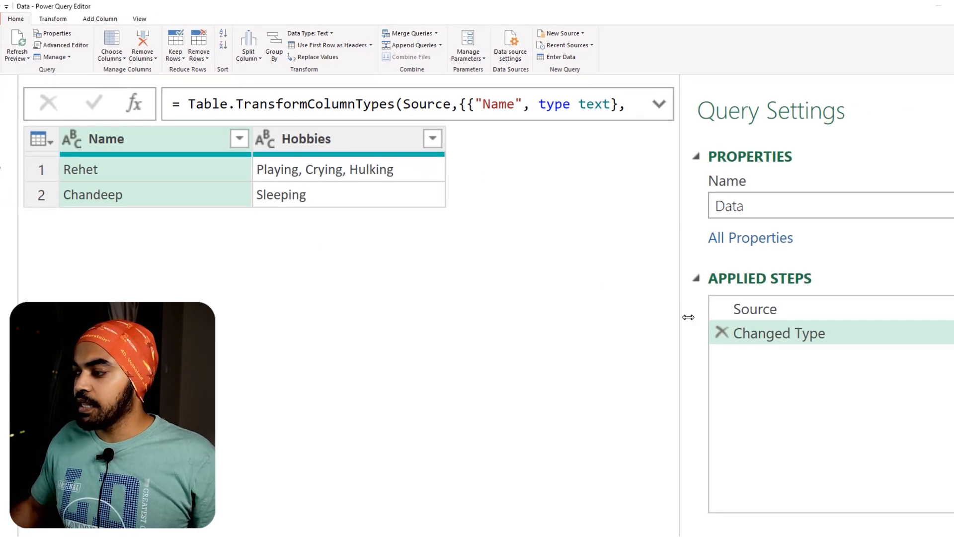
{"action": "left_click", "coordinate": [728, 336]}
Split the Hobbies column by comma at each occurrence of the delimiter and delete the added Changed Type step
{"action": "left_click", "coordinate": [327, 143]}
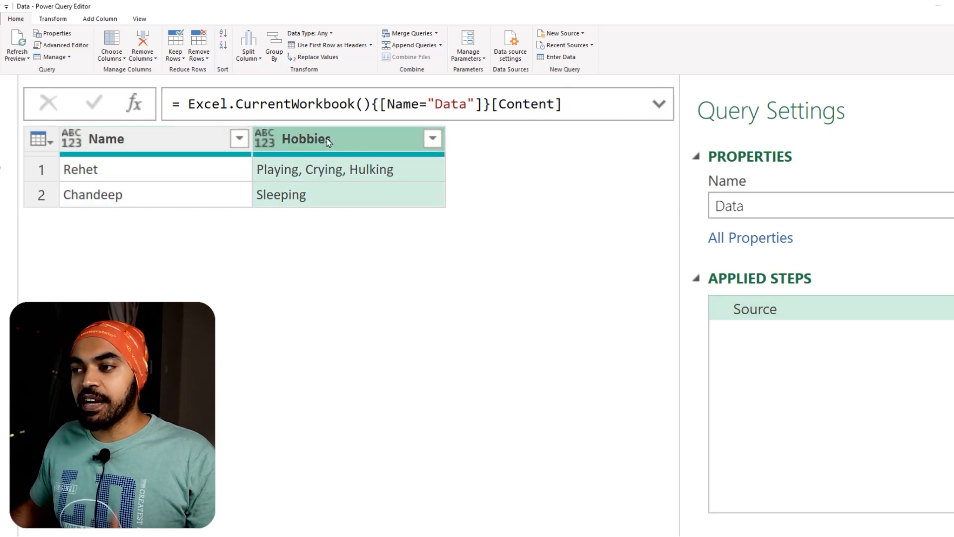
{"action": "right_click", "coordinate": [327, 143]}
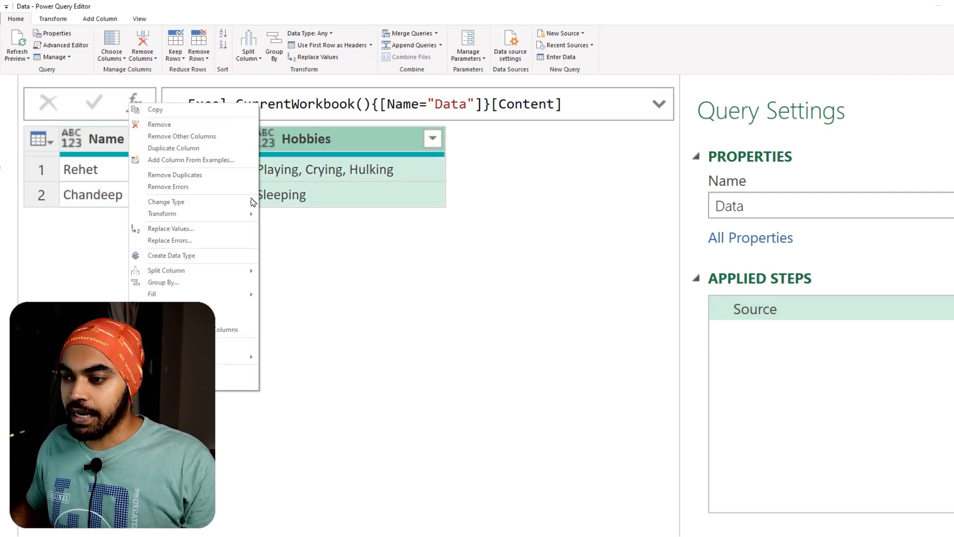
{"action": "mouse_move", "coordinate": [213, 271]}
{"action": "left_click", "coordinate": [288, 272]}
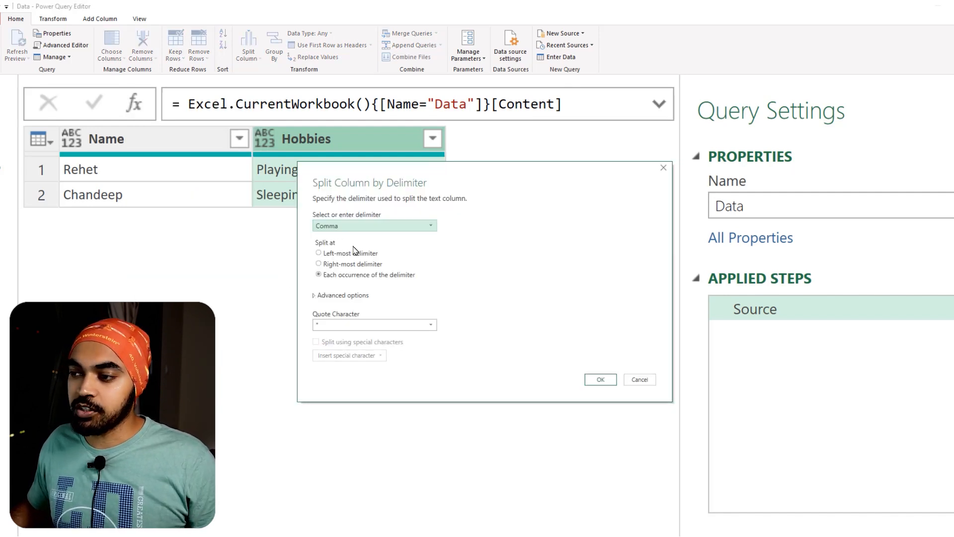
{"action": "left_click", "coordinate": [595, 383]}
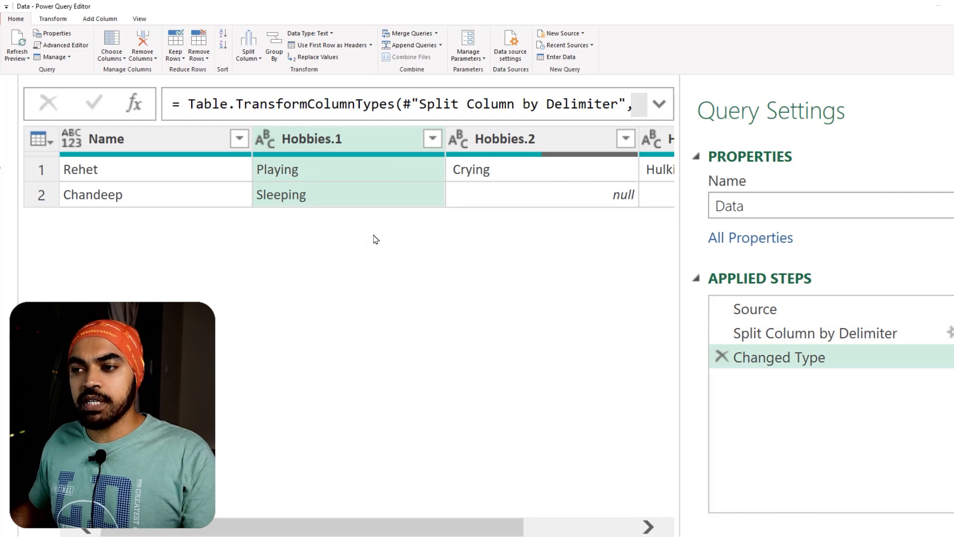
{"action": "left_click", "coordinate": [721, 356]}
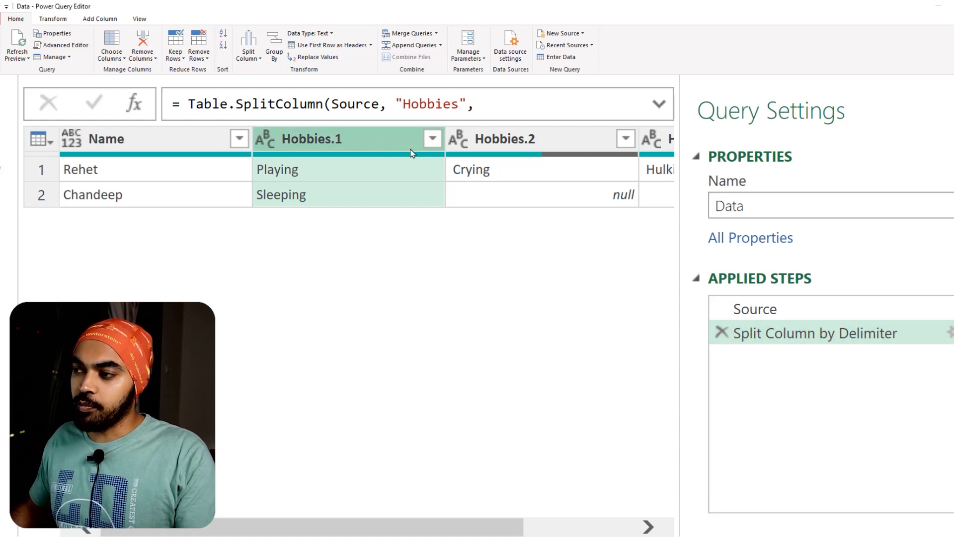
Examine the split hobby columns and the list of column names in the full Table.SplitColumn formula
{"action": "left_click", "coordinate": [531, 137]}
{"action": "left_click", "coordinate": [671, 141]}
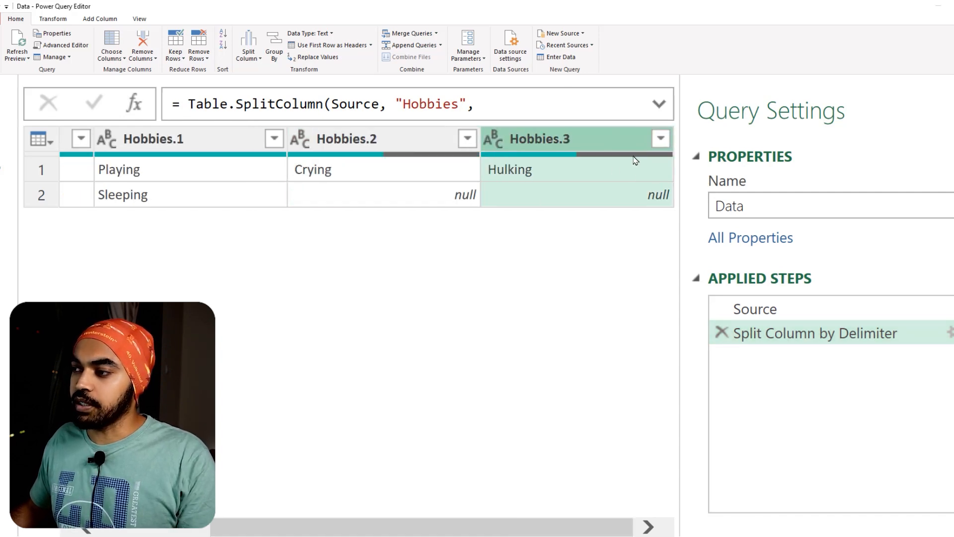
{"action": "key", "text": "ctrl+shift+minus"}
{"action": "key", "text": "ctrl+shift+minus"}
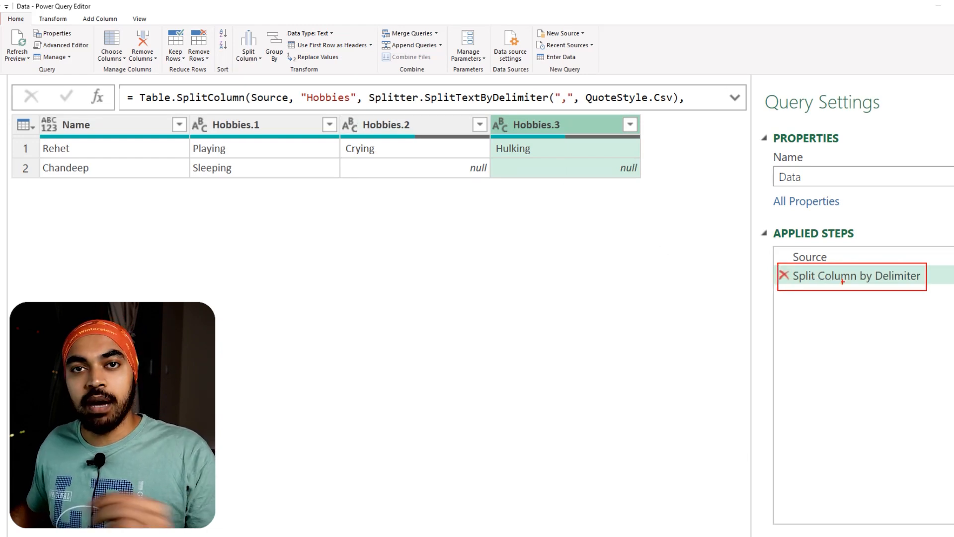
{"action": "left_click", "coordinate": [735, 98]}
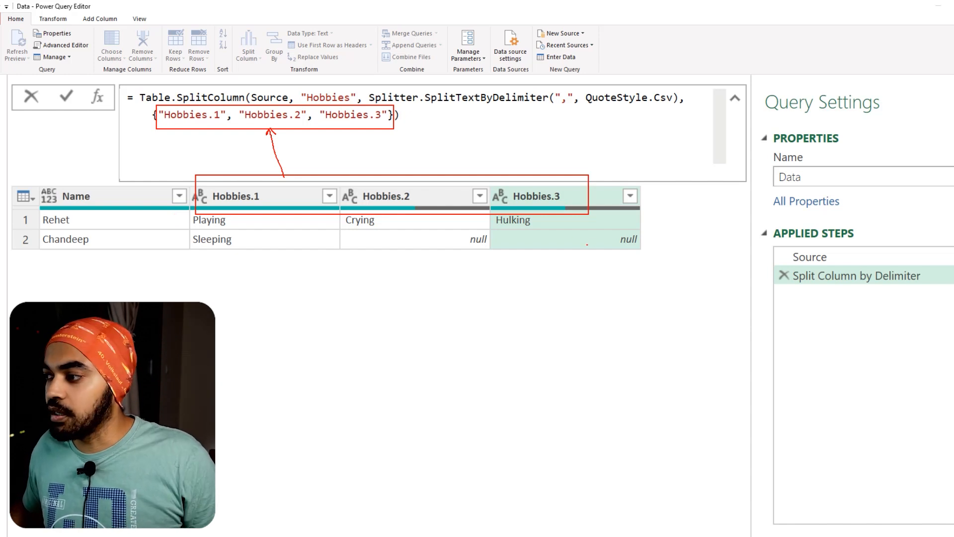
{"action": "left_click_drag", "start_coordinate": [641, 189], "coordinate": [741, 247]}
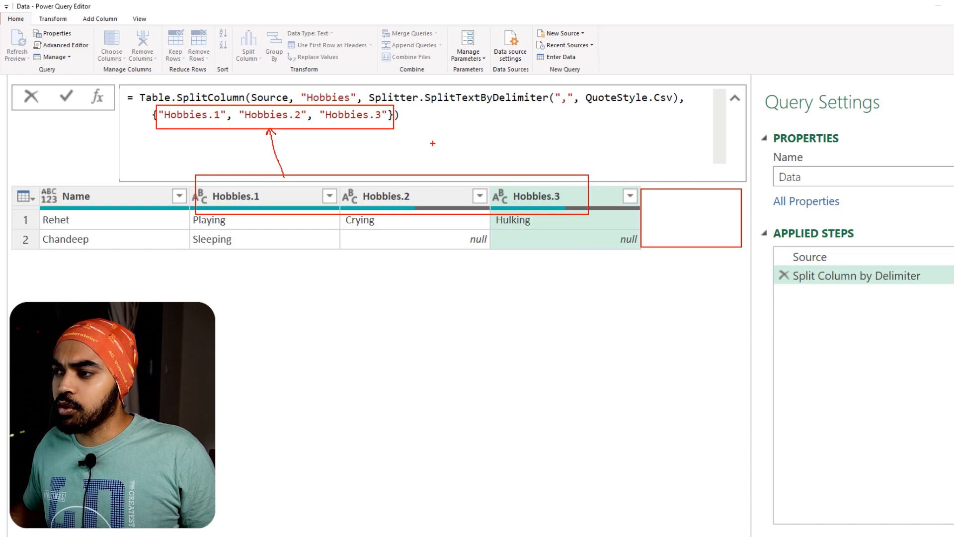
{"action": "left_click_drag", "start_coordinate": [387, 121], "coordinate": [455, 121]}
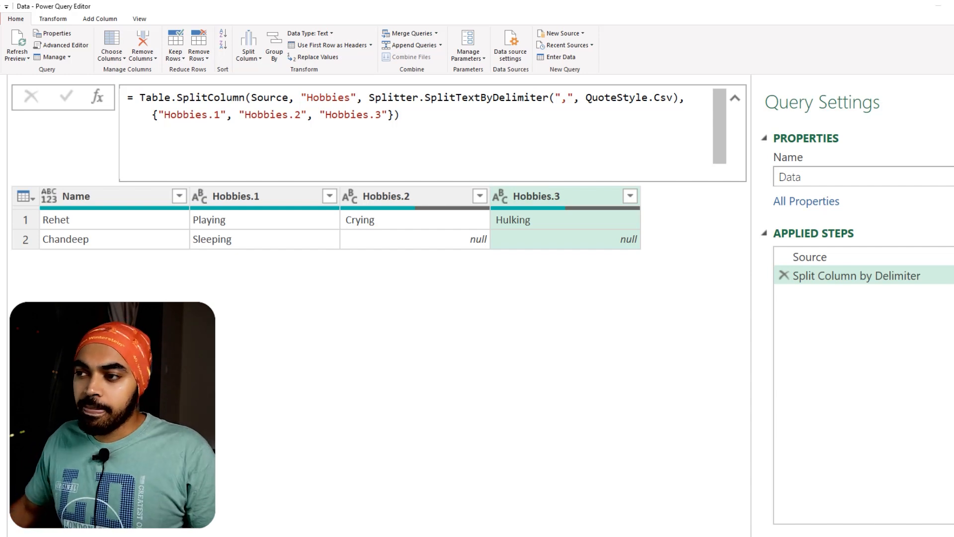
{"action": "left_click_drag", "start_coordinate": [141, 97], "coordinate": [227, 97]}
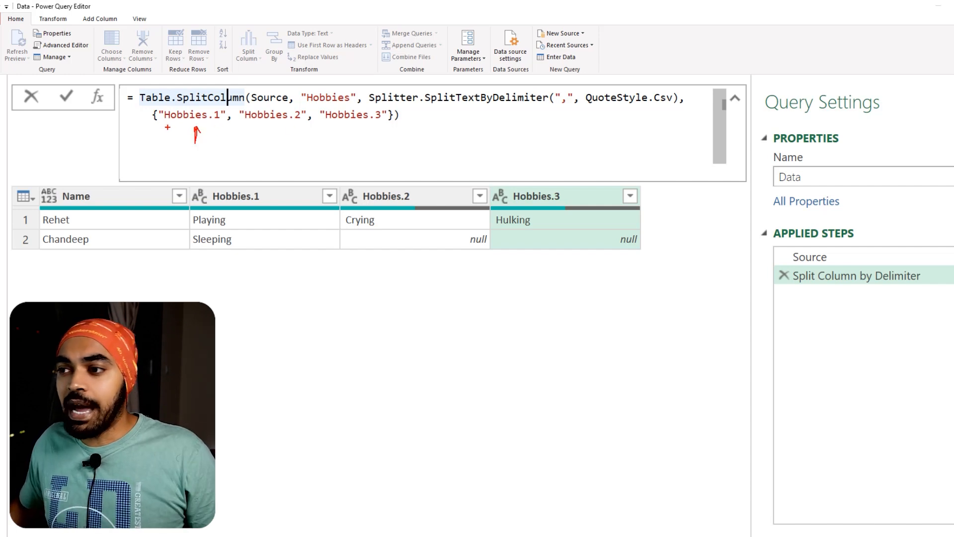
{"action": "left_click_drag", "start_coordinate": [162, 126], "coordinate": [378, 122]}
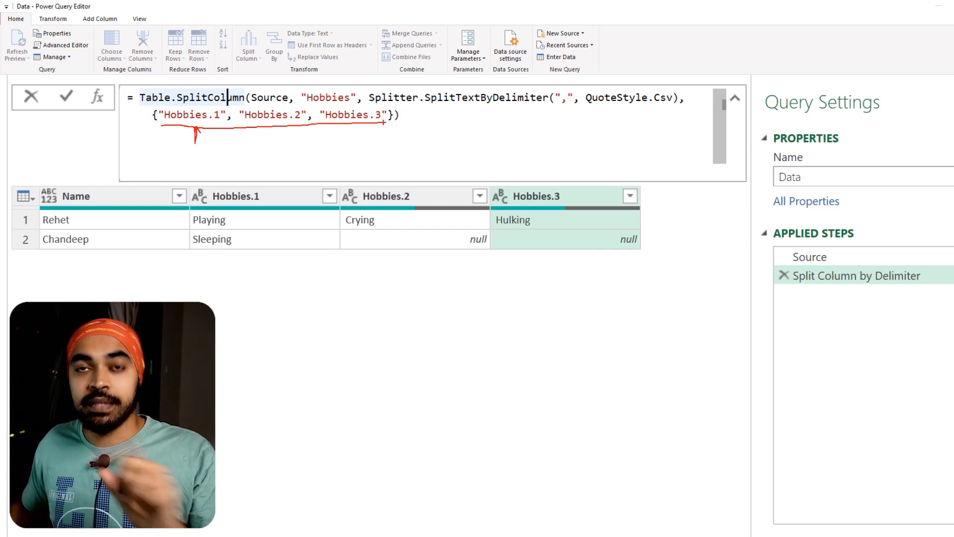
{"action": "key", "text": "Escape"}
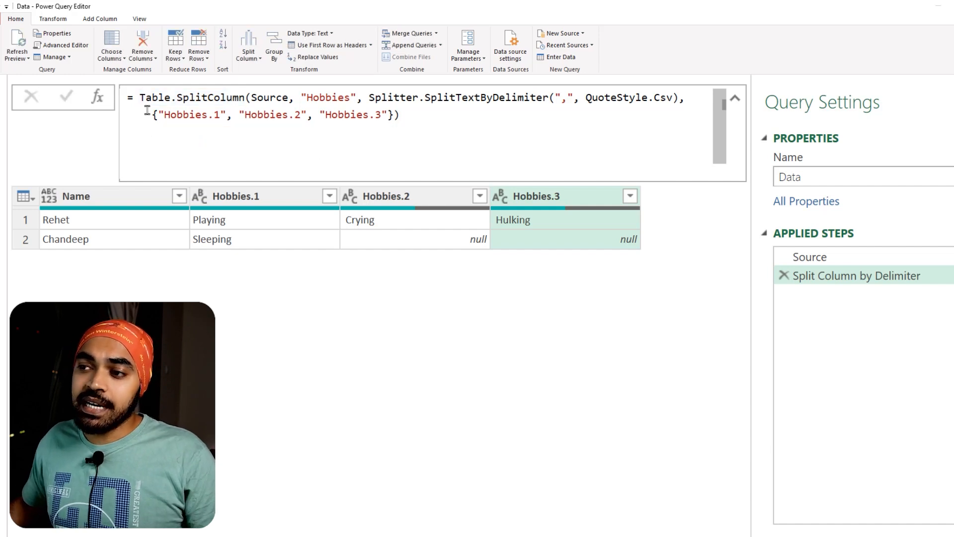
{"action": "left_click_drag", "start_coordinate": [145, 105], "coordinate": [397, 130]}
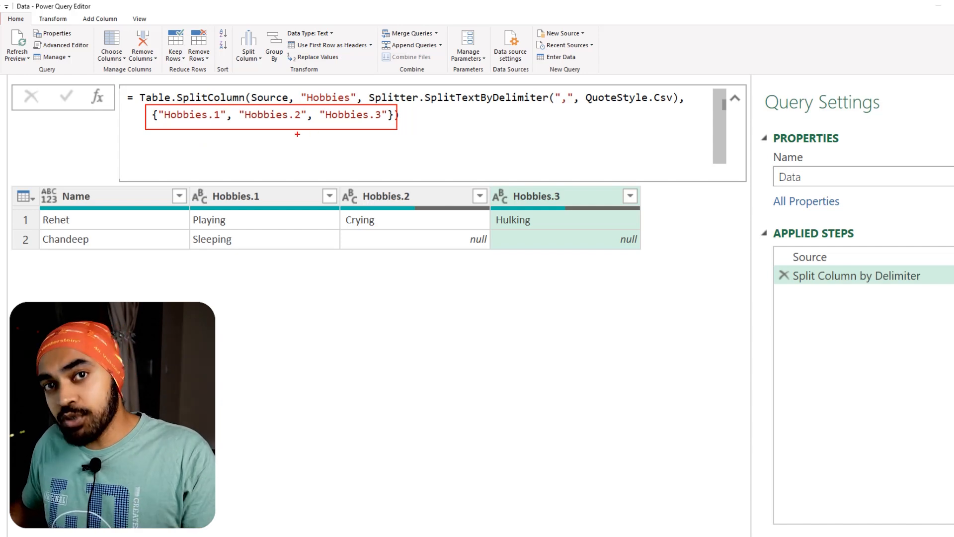
{"action": "left_click_drag", "start_coordinate": [265, 189], "coordinate": [283, 176]}
{"action": "left_click_drag", "start_coordinate": [383, 195], "coordinate": [414, 176]}
{"action": "left_click_drag", "start_coordinate": [515, 193], "coordinate": [531, 182]}
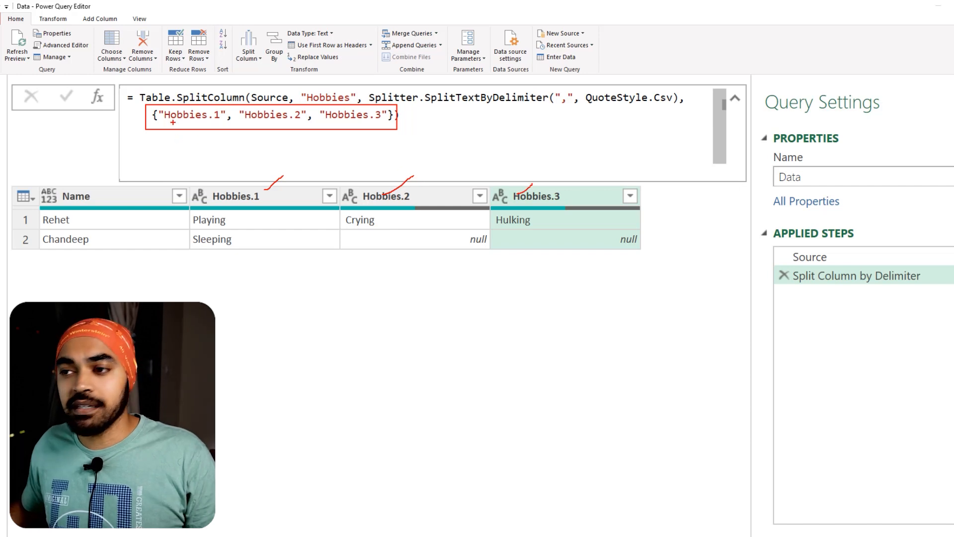
{"action": "key", "text": "Escape"}
{"action": "left_click", "coordinate": [157, 111]}
{"action": "mouse_move", "coordinate": [157, 109]}
{"action": "left_mouse_down"}
{"action": "mouse_move", "coordinate": [160, 124]}
{"action": "mouse_move", "coordinate": [164, 112]}
{"action": "left_mouse_up"}
{"action": "mouse_move", "coordinate": [391, 110]}
{"action": "left_mouse_down"}
{"action": "mouse_move", "coordinate": [383, 122]}
{"action": "mouse_move", "coordinate": [395, 109]}
{"action": "left_mouse_up"}
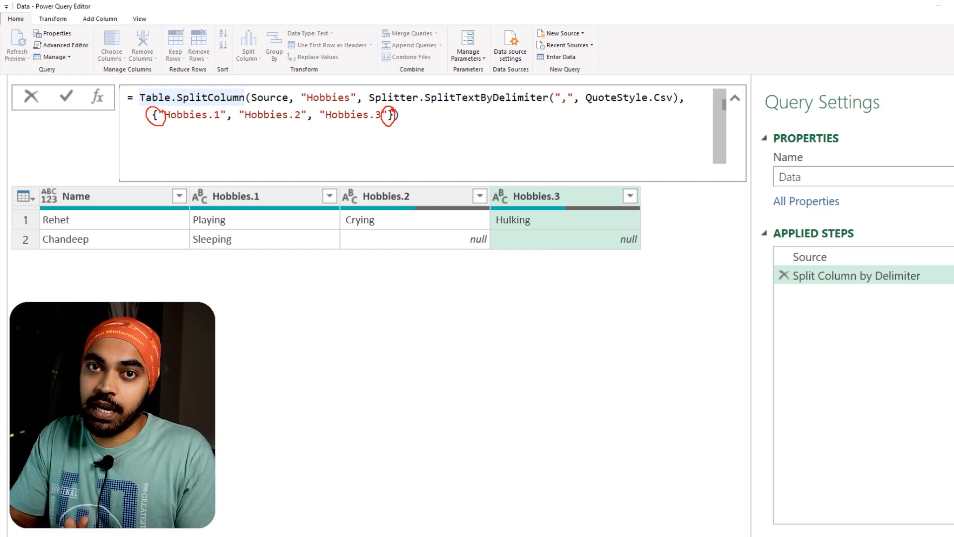
{"action": "key", "text": "Escape"}
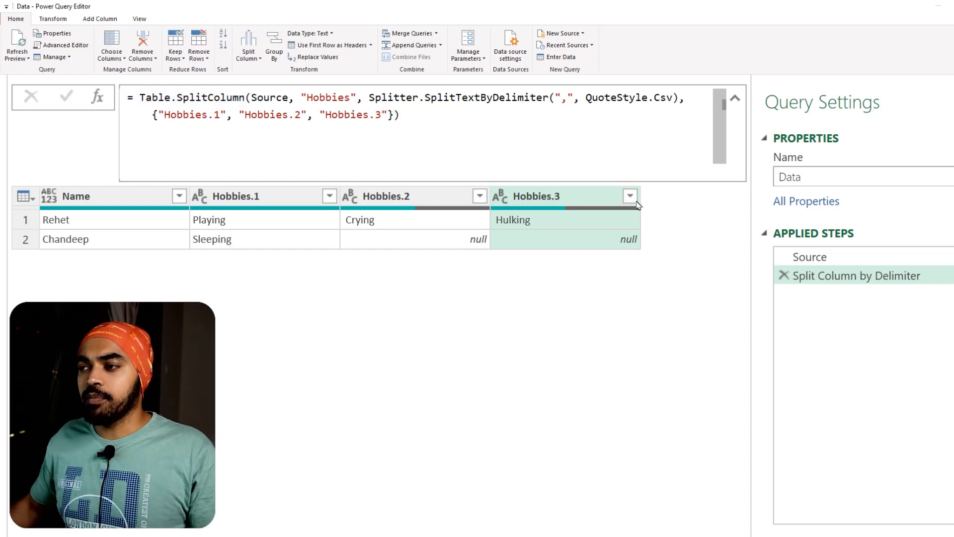
Return to the Source step and examine the comma delimiters in each row of the Hobbies column
{"action": "left_click", "coordinate": [828, 262]}
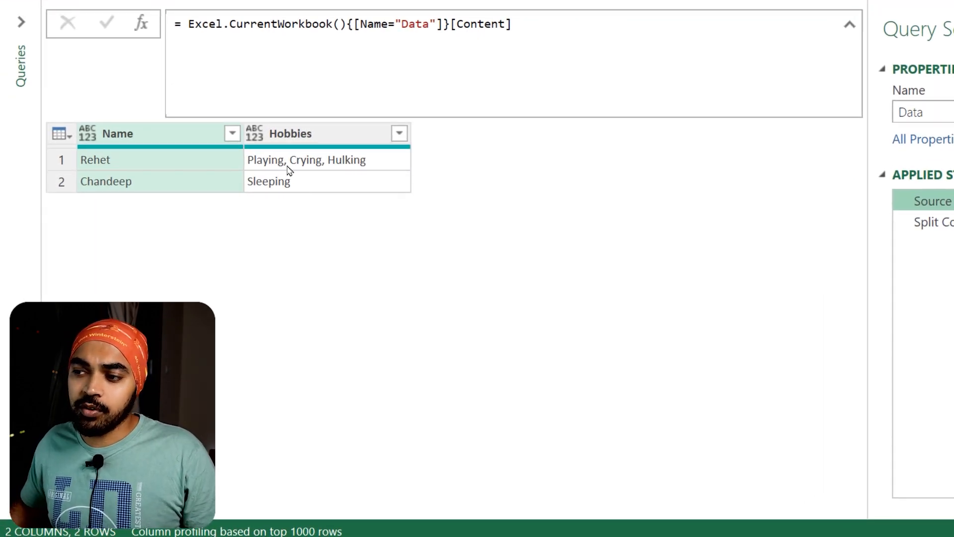
{"action": "left_click_drag", "start_coordinate": [281, 157], "coordinate": [327, 168]}
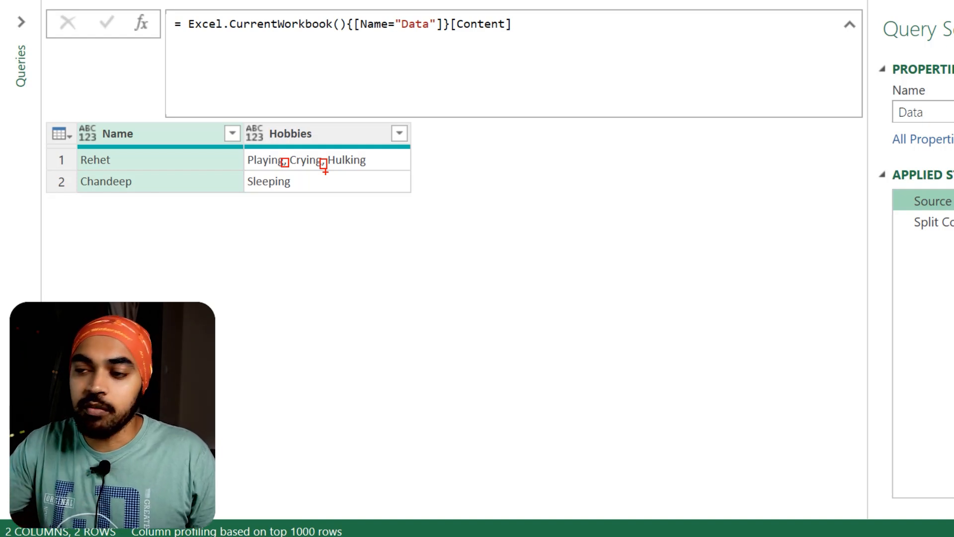
{"action": "left_click_drag", "start_coordinate": [297, 190], "coordinate": [296, 185]}
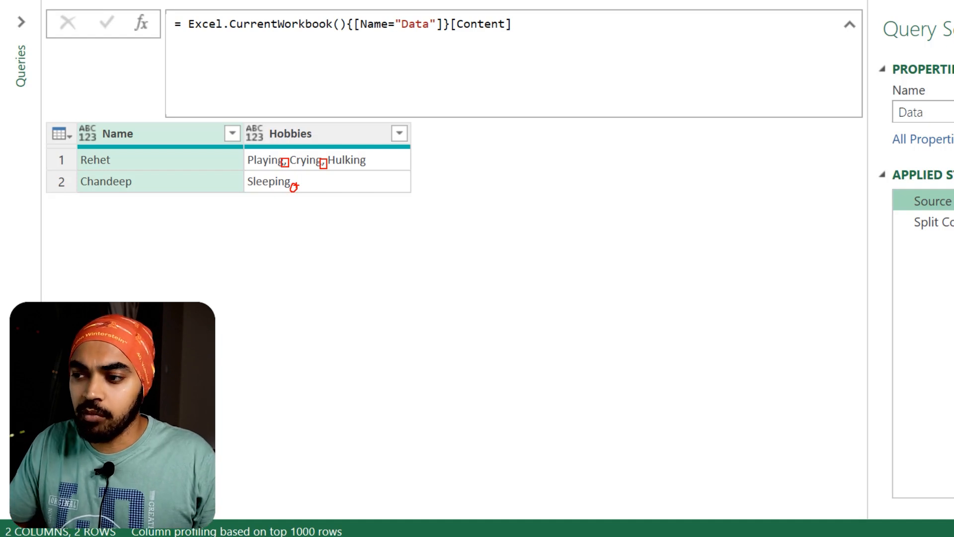
{"action": "key", "text": "Escape"}
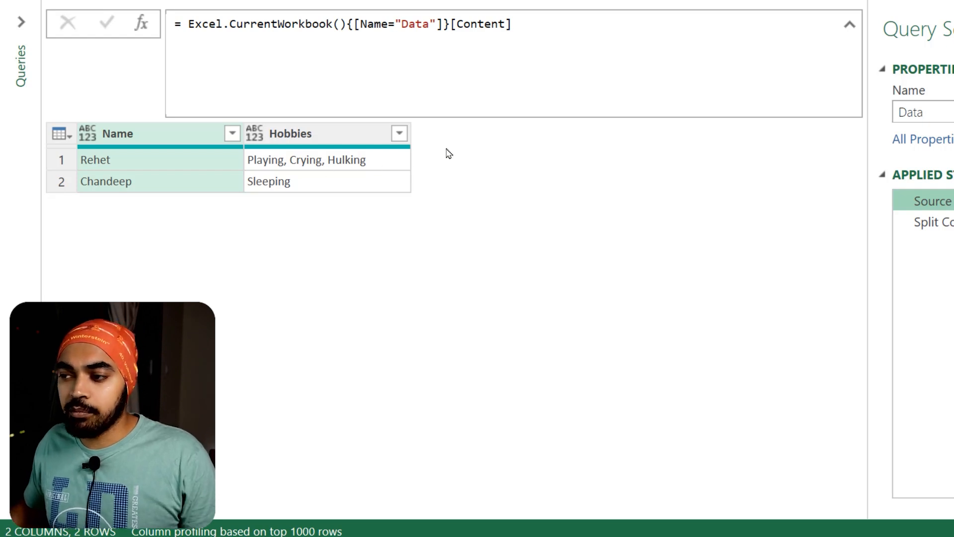
{"action": "mouse_move", "coordinate": [375, 159]}
{"action": "left_mouse_down"}
{"action": "mouse_move", "coordinate": [371, 231]}
{"action": "mouse_move", "coordinate": [380, 223]}
{"action": "left_mouse_up"}
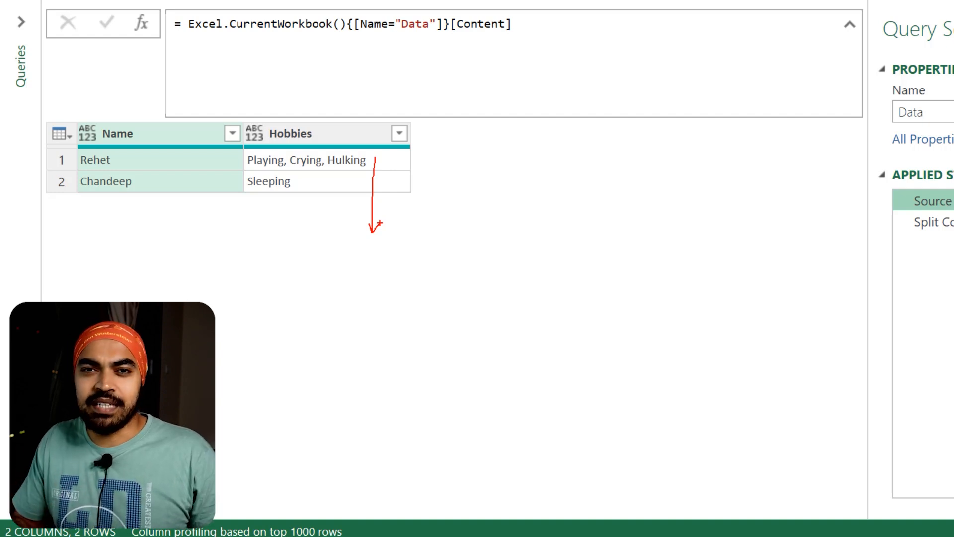
{"action": "key", "text": "Escape"}
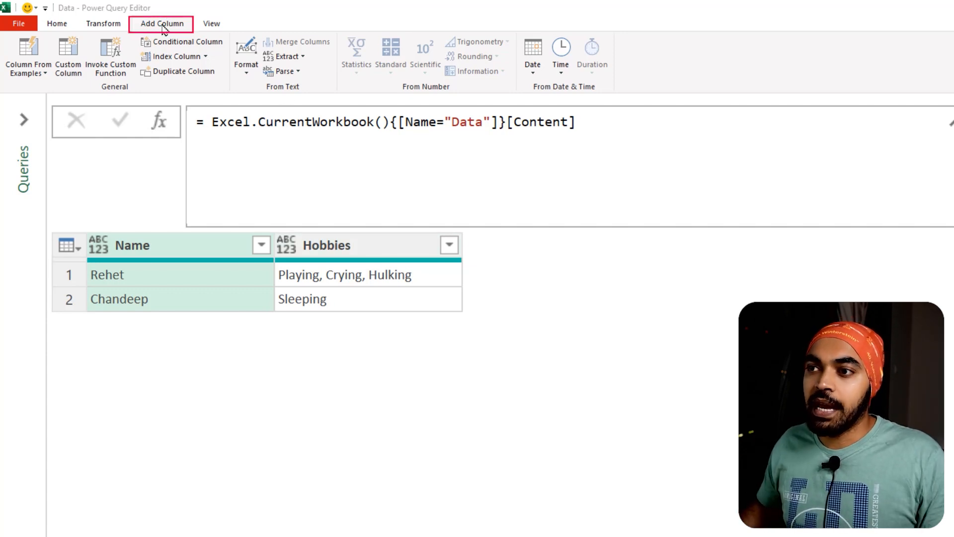
Add a custom column with the formula Text.PositionOf([Hobbies], ", ")
{"action": "left_click", "coordinate": [78, 57]}
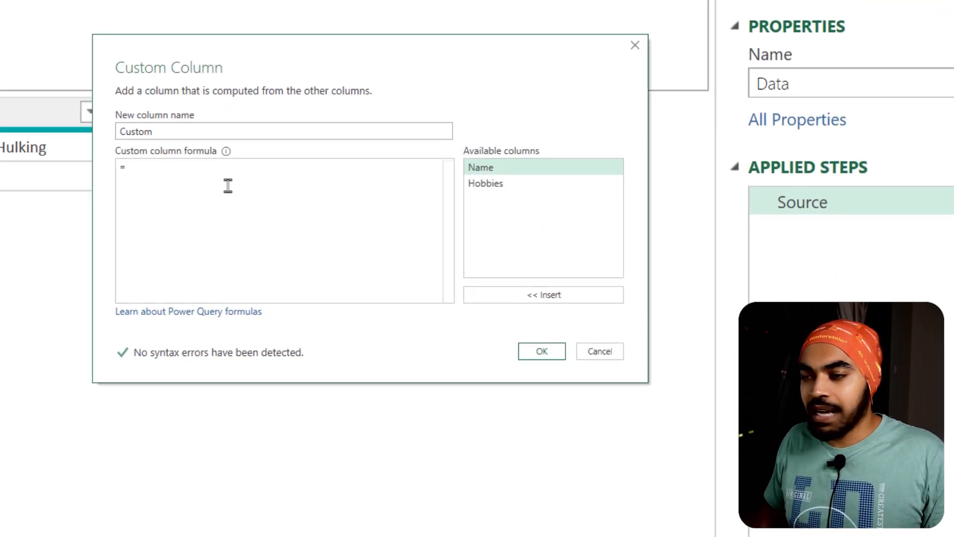
{"action": "type", "text": "Text"}
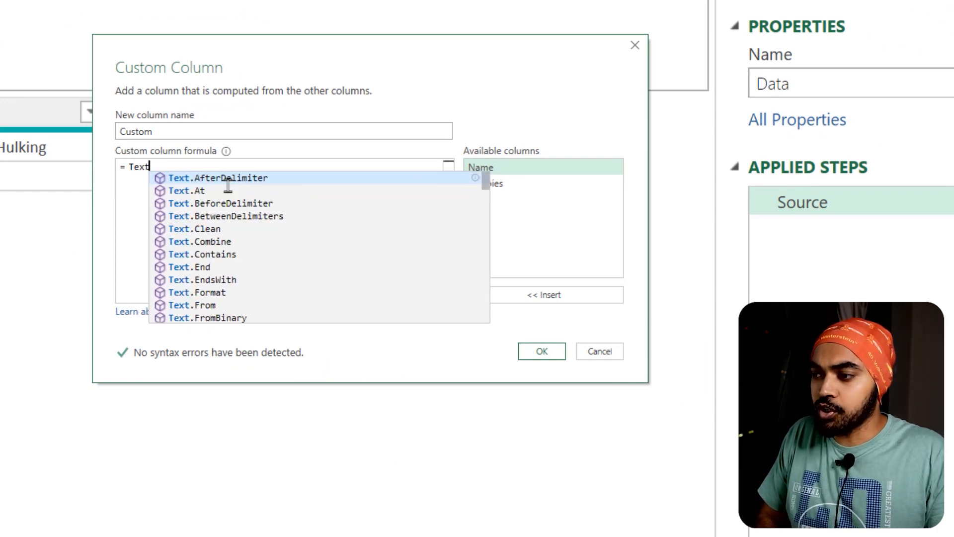
{"action": "type", "text": ".Posi"}
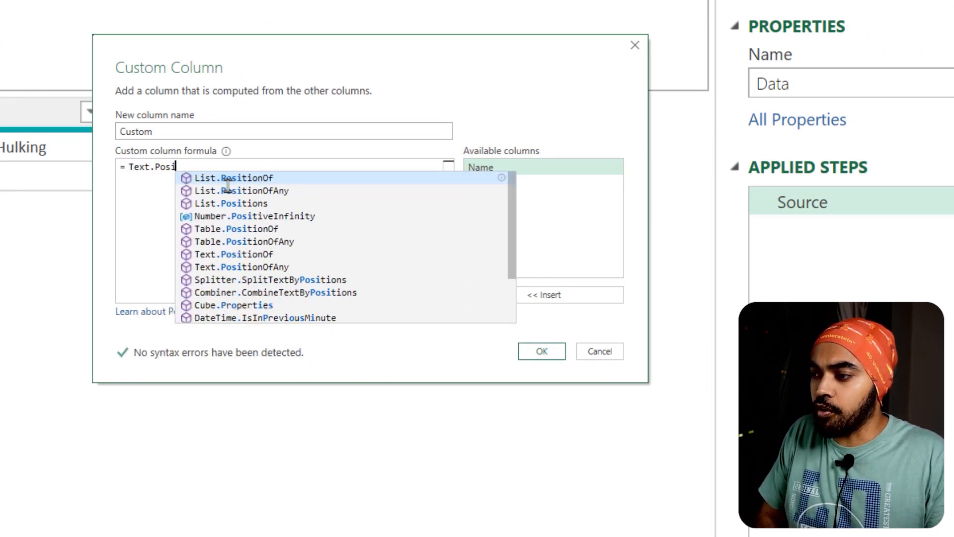
{"action": "type", "text": "tionof"}
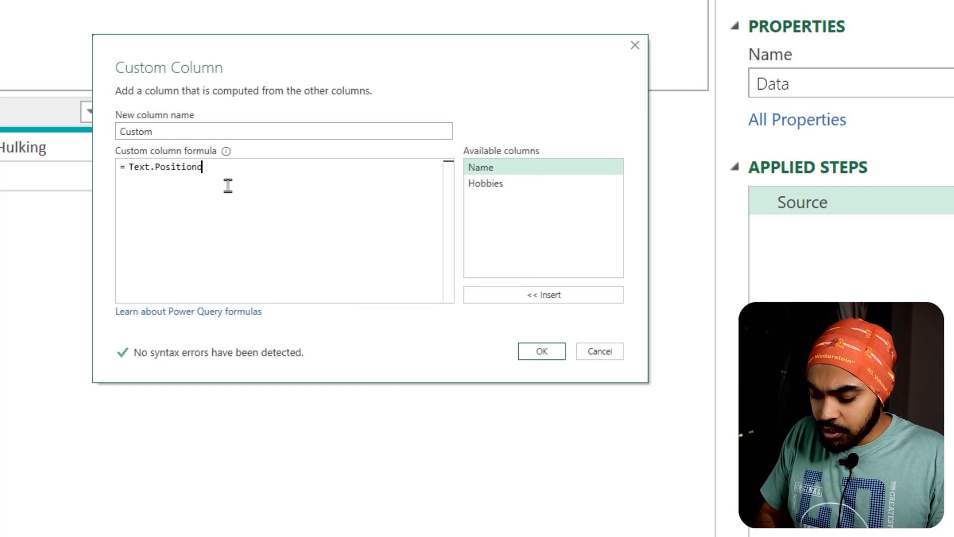
{"action": "key", "text": "BackSpace"}
{"action": "key", "text": "BackSpace"}
{"action": "type", "text": "Of("}
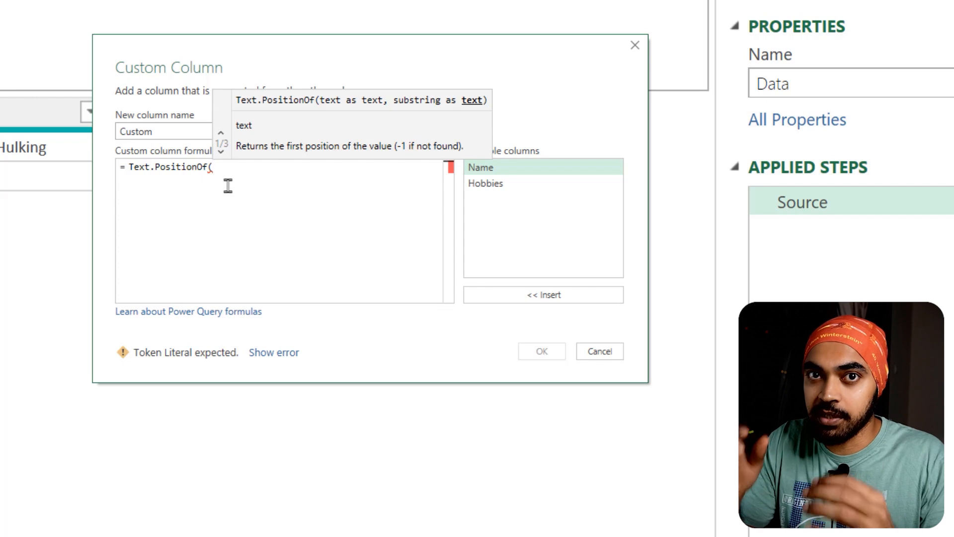
{"action": "left_click_drag", "start_coordinate": [262, 66], "coordinate": [411, 171]}
{"action": "key", "text": "Escape"}
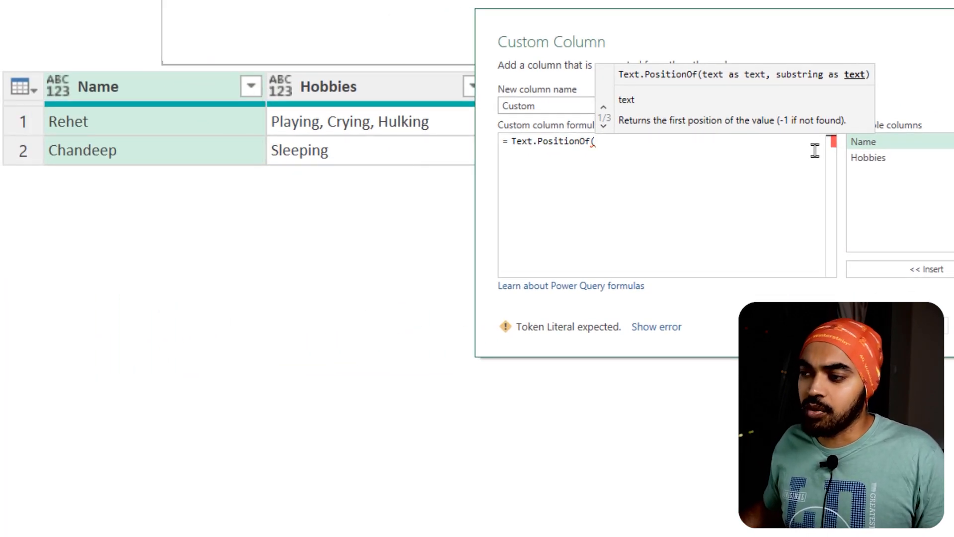
{"action": "double_click", "coordinate": [873, 164]}
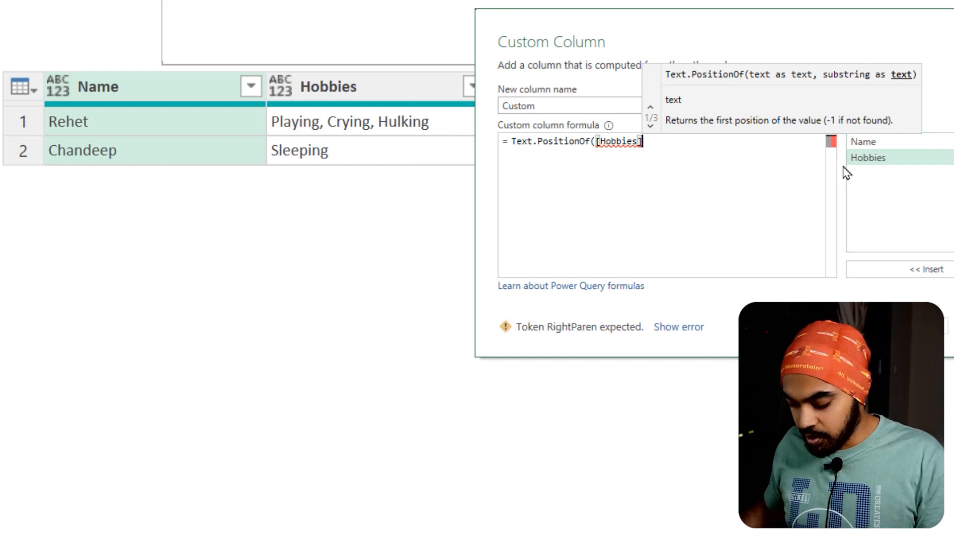
{"action": "type", "text": ", "}
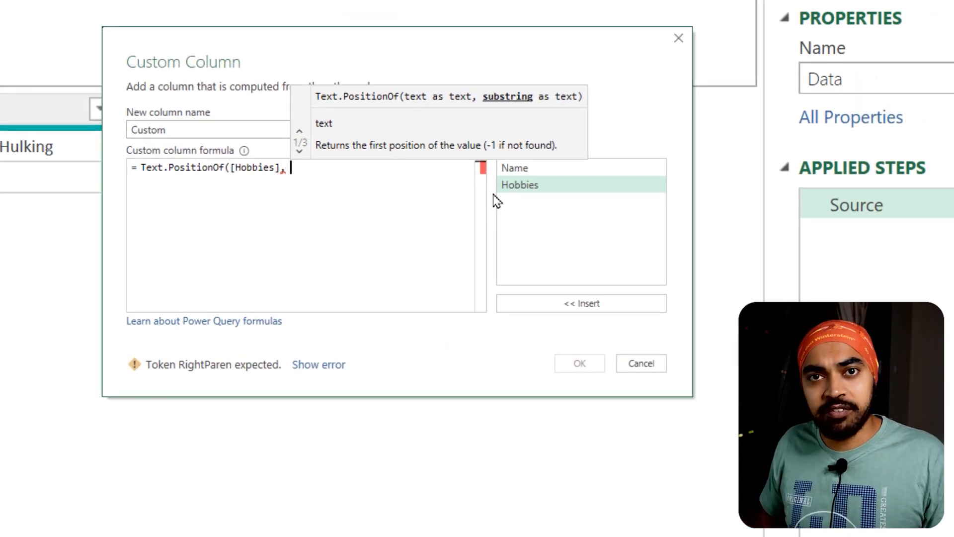
{"action": "type", "text": "\","}
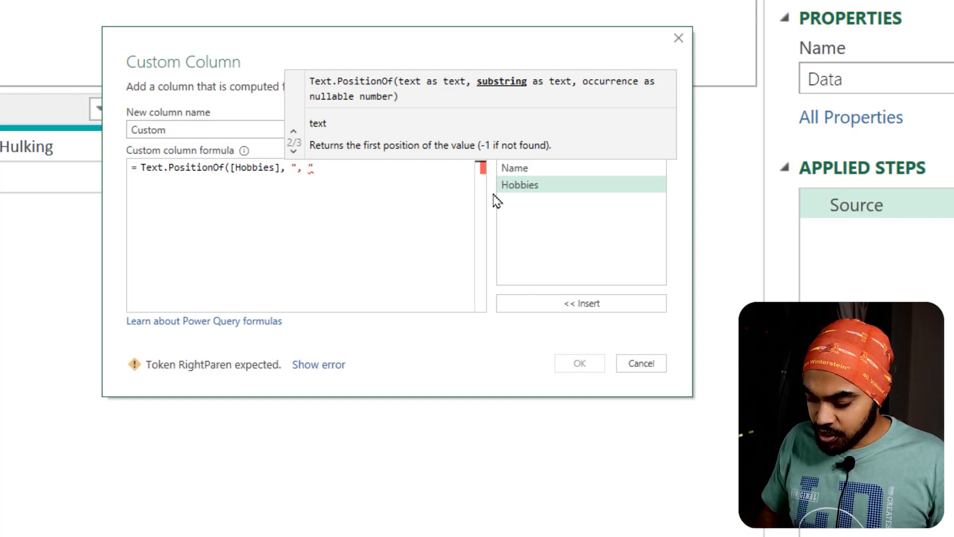
{"action": "type", "text": ")"}
{"action": "left_click", "coordinate": [575, 365]}
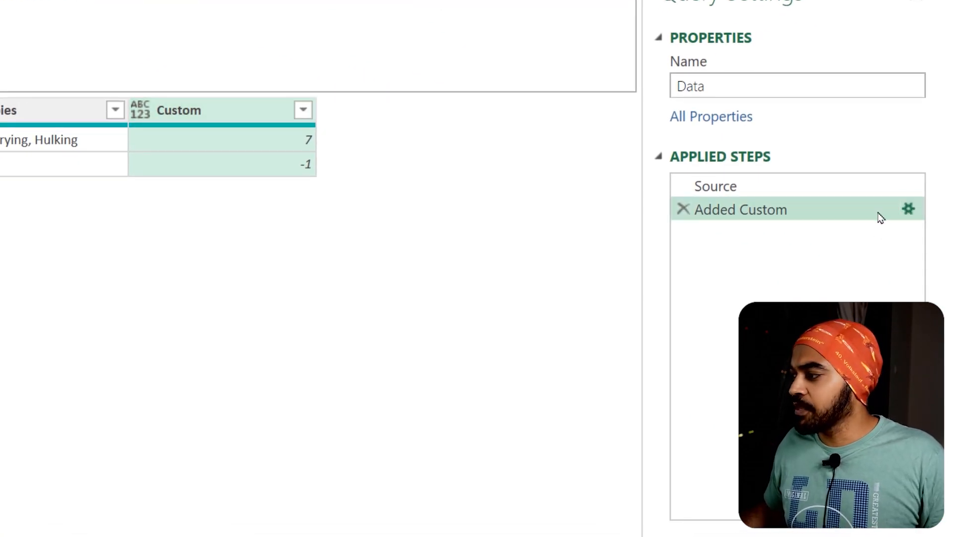
Edit the custom column formula to add Occurrence.All as the third argument of Text.PositionOf
{"action": "left_click", "coordinate": [907, 209]}
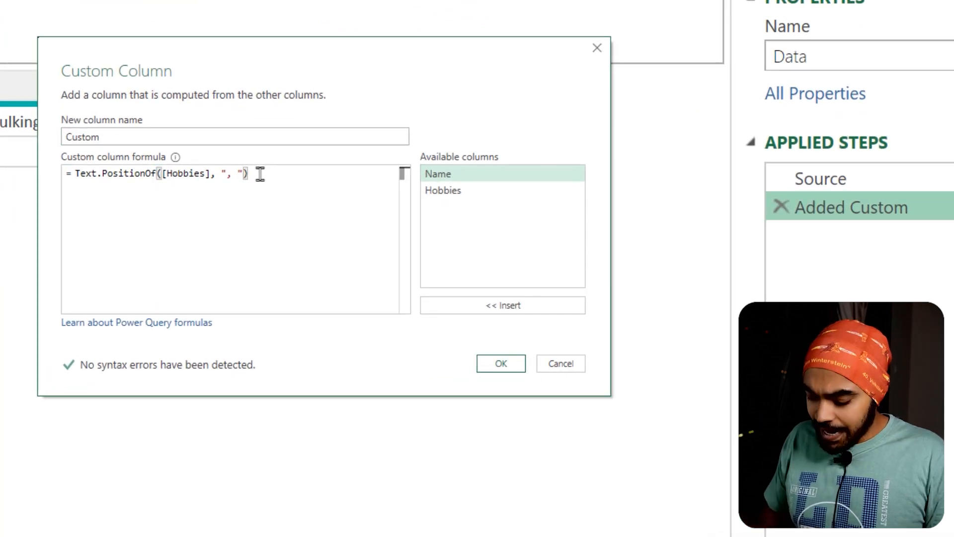
{"action": "type", "text": ", "}
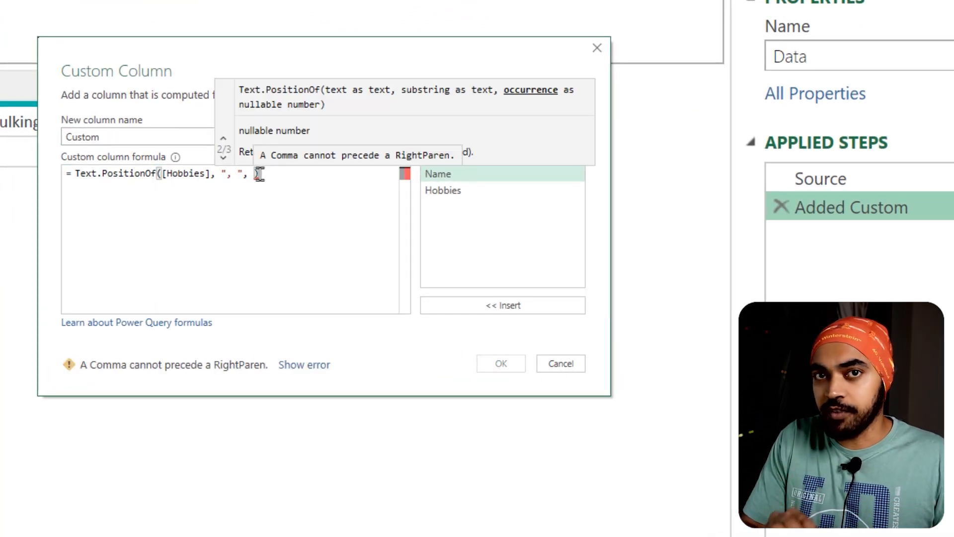
{"action": "type", "text": "Occ"}
{"action": "key", "text": "Tab"}
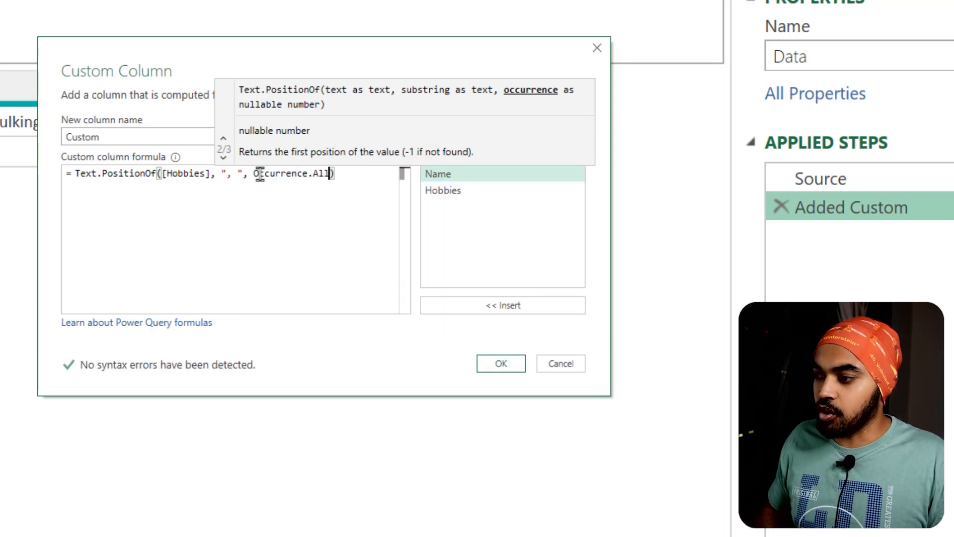
{"action": "left_click", "coordinate": [500, 364]}
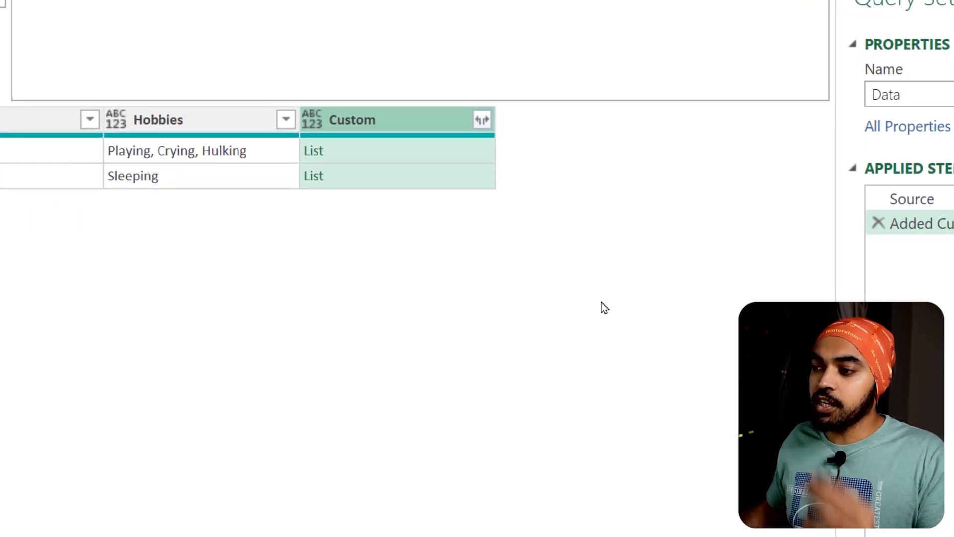
Preview the first row's list in the Custom column and compare its positions with the commas in Hobbies
{"action": "left_click", "coordinate": [376, 148]}
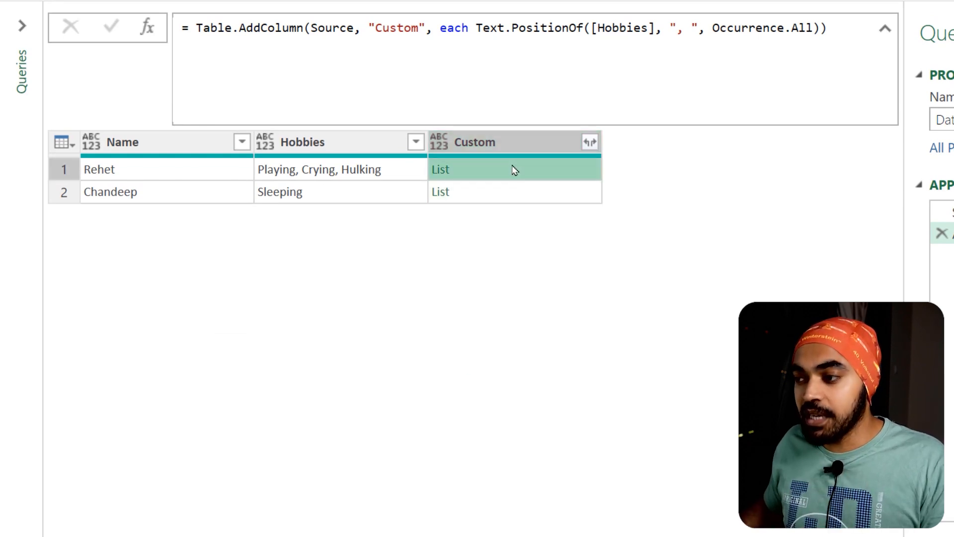
{"action": "mouse_move", "coordinate": [59, 317]}
{"action": "left_mouse_down"}
{"action": "mouse_move", "coordinate": [89, 364]}
{"action": "mouse_move", "coordinate": [93, 316]}
{"action": "mouse_move", "coordinate": [101, 341]}
{"action": "left_mouse_up"}
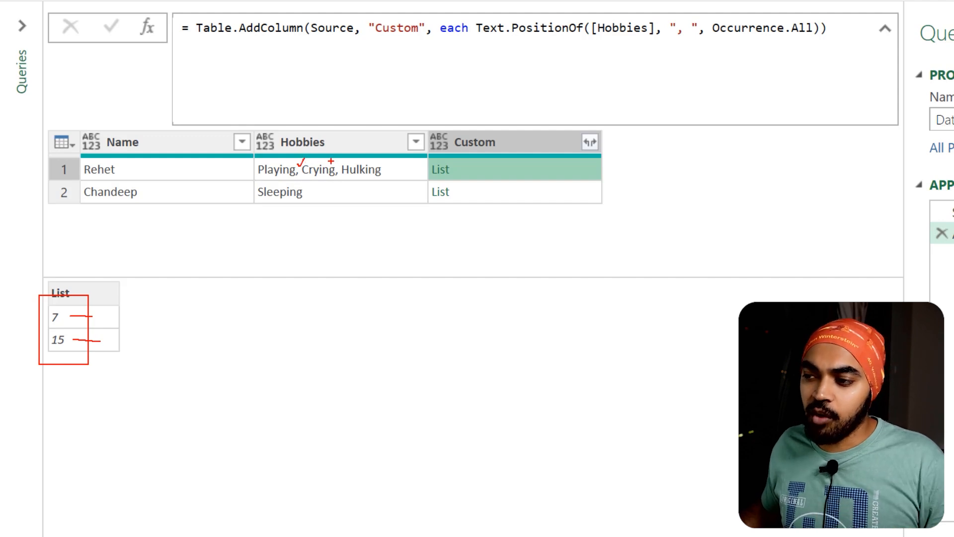
{"action": "left_click_drag", "start_coordinate": [335, 158], "coordinate": [345, 153]}
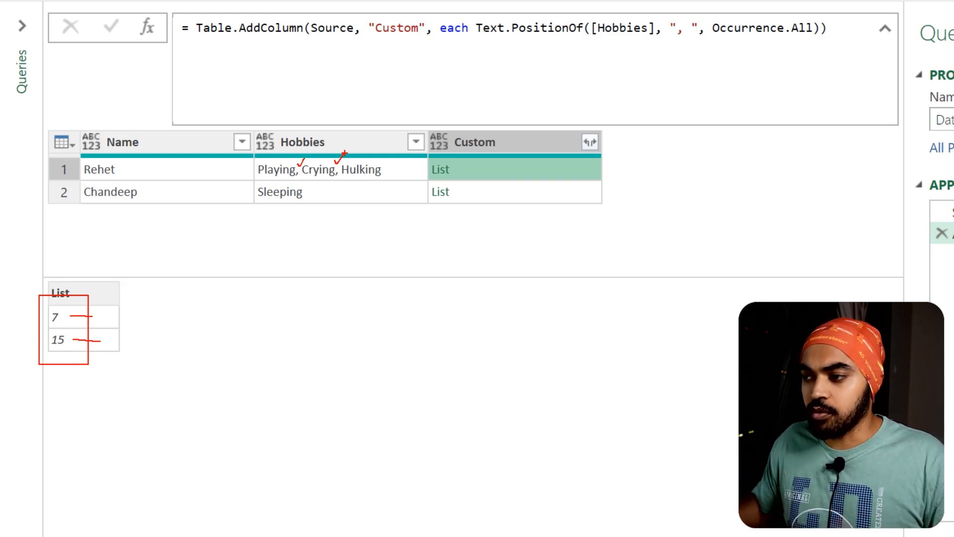
{"action": "key", "text": "Escape"}
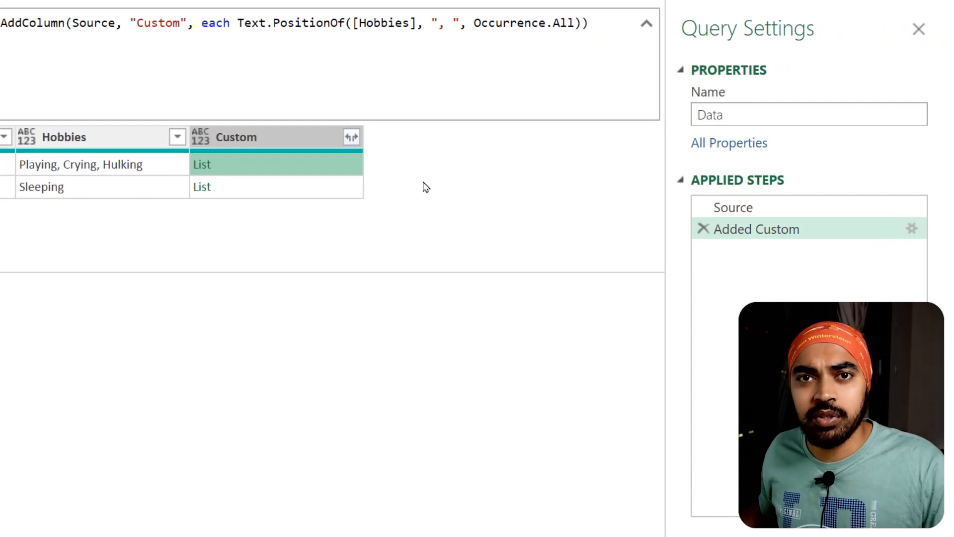
Change the custom column formula to List.Count(Text.PositionOf([Hobbies], ", ", Occurrence.All)) + 1
{"action": "left_click", "coordinate": [911, 228]}
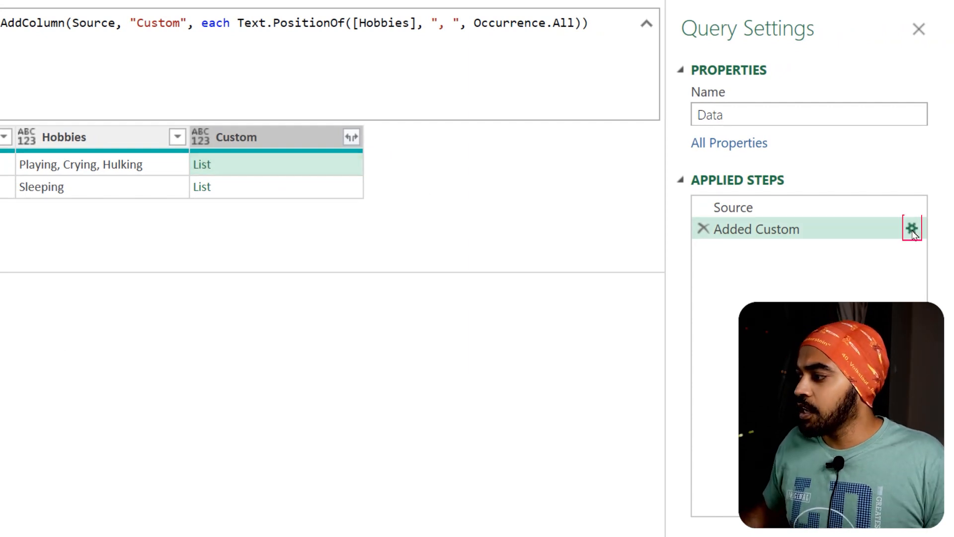
{"action": "left_click", "coordinate": [167, 203]}
{"action": "type", "text": "List.Count)=Text.PositionOf([Hobbies], \", \", Occurrence.All)"}
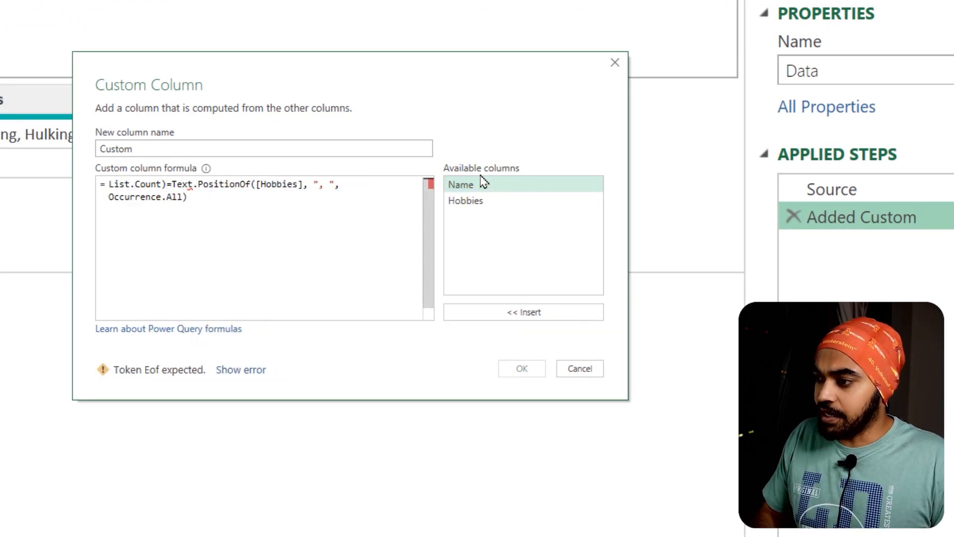
{"action": "key", "text": "BackSpace"}
{"action": "type", "text": "("}
{"action": "key", "text": "End"}
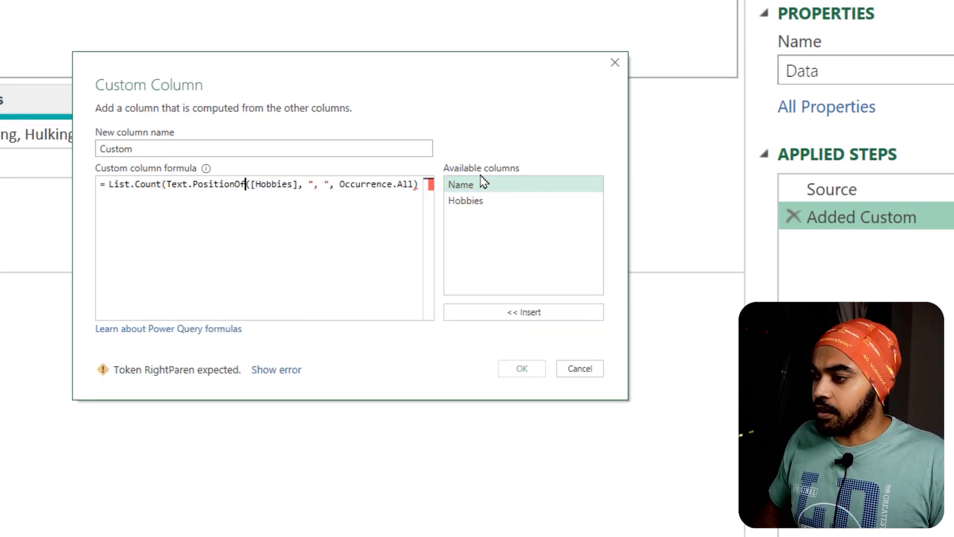
{"action": "type", "text": ") + 1"}
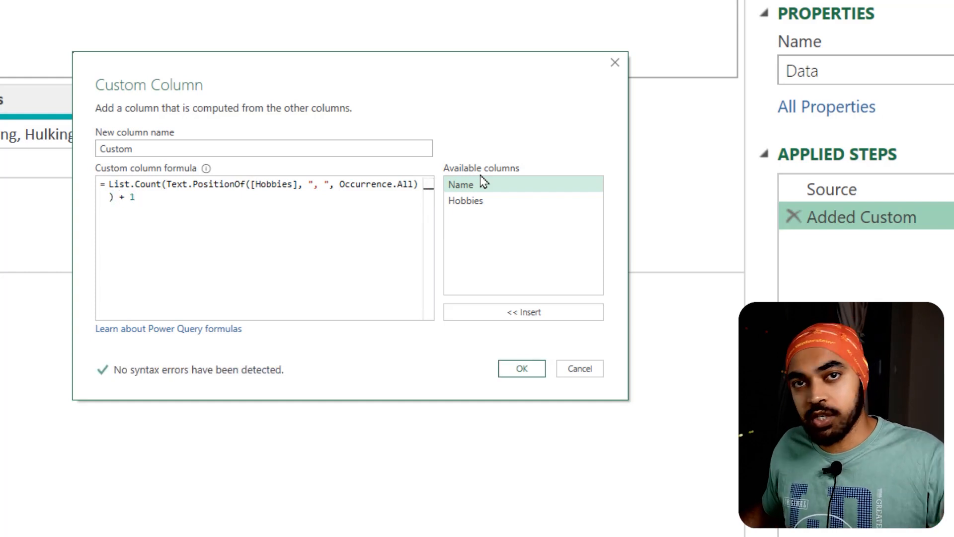
{"action": "left_click", "coordinate": [519, 368]}
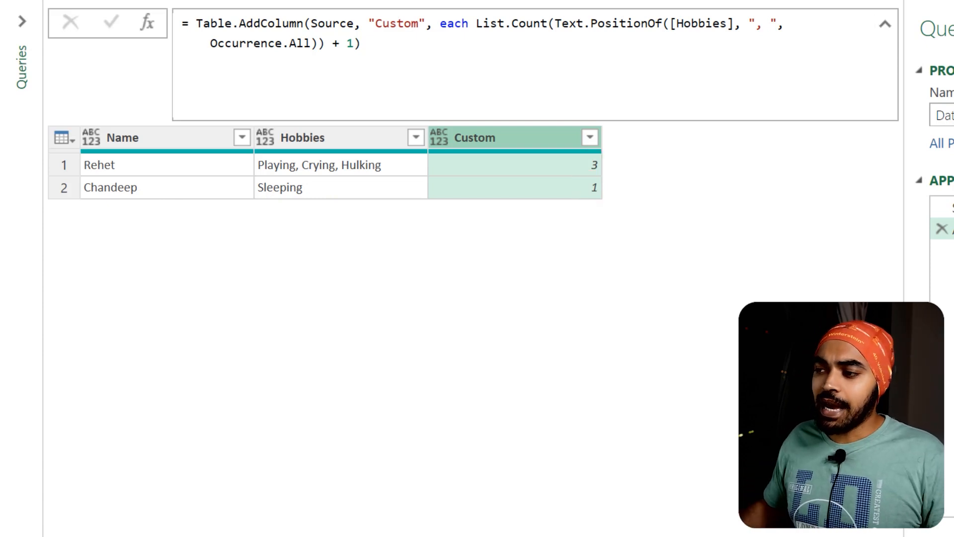
Examine the Custom column's count for each row against the hobbies listed and the number of columns they need
{"action": "mouse_move", "coordinate": [426, 111]}
{"action": "left_mouse_down"}
{"action": "mouse_move", "coordinate": [456, 135]}
{"action": "mouse_move", "coordinate": [615, 206]}
{"action": "left_mouse_up"}
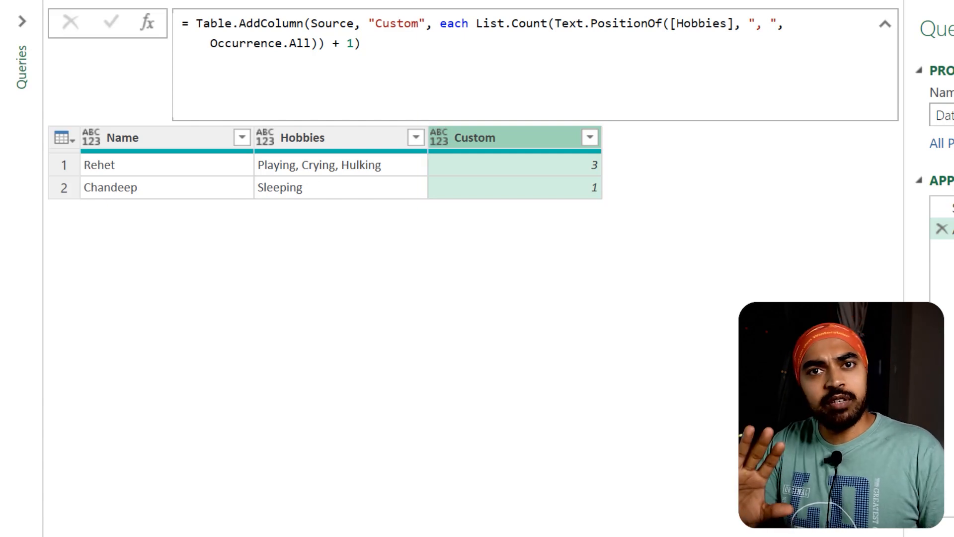
{"action": "left_click", "coordinate": [493, 167]}
{"action": "left_click_drag", "start_coordinate": [256, 133], "coordinate": [302, 152]}
{"action": "left_click_drag", "start_coordinate": [259, 222], "coordinate": [357, 256]}
{"action": "left_click_drag", "start_coordinate": [383, 221], "coordinate": [508, 258]}
{"action": "left_click_drag", "start_coordinate": [538, 223], "coordinate": [686, 264]}
{"action": "left_click_drag", "start_coordinate": [297, 191], "coordinate": [323, 181]}
{"action": "left_click_drag", "start_coordinate": [272, 313], "coordinate": [296, 303]}
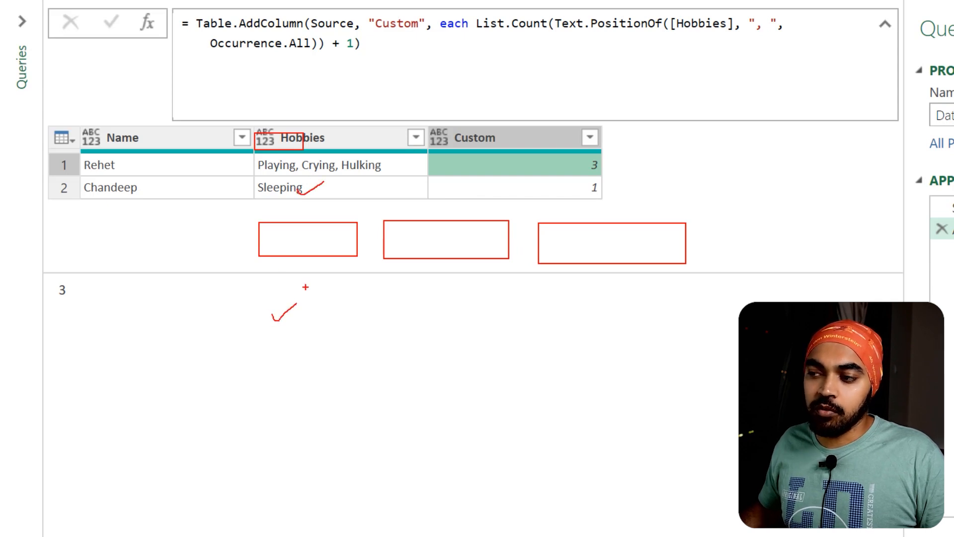
{"action": "mouse_move", "coordinate": [382, 171]}
{"action": "left_mouse_down"}
{"action": "mouse_move", "coordinate": [379, 182]}
{"action": "mouse_move", "coordinate": [435, 170]}
{"action": "left_mouse_up"}
{"action": "left_click_drag", "start_coordinate": [709, 224], "coordinate": [835, 248]}
{"action": "mouse_move", "coordinate": [607, 159]}
{"action": "left_mouse_down"}
{"action": "mouse_move", "coordinate": [591, 167]}
{"action": "mouse_move", "coordinate": [604, 158]}
{"action": "left_mouse_up"}
{"action": "left_click_drag", "start_coordinate": [804, 211], "coordinate": [823, 205]}
{"action": "left_click_drag", "start_coordinate": [564, 114], "coordinate": [610, 207]}
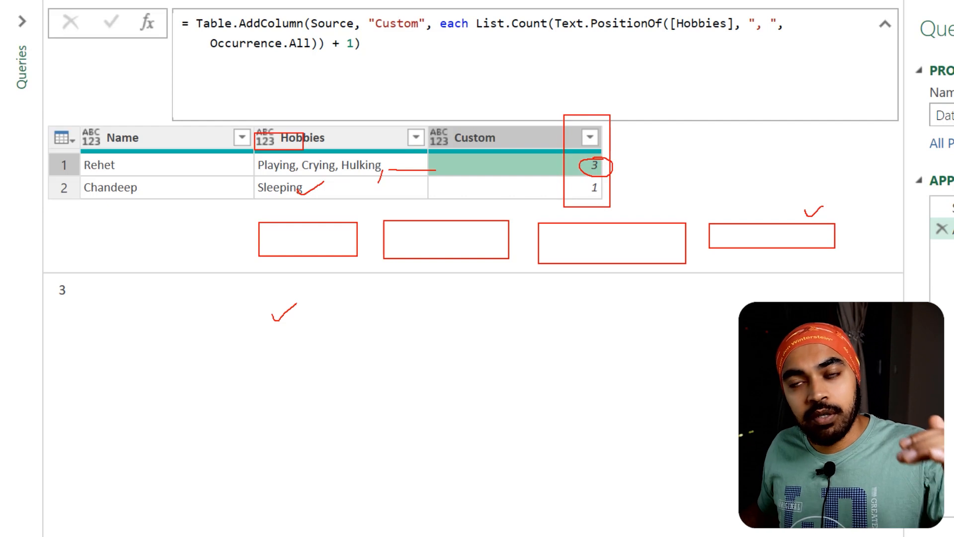
{"action": "mouse_move", "coordinate": [608, 166]}
{"action": "left_mouse_down"}
{"action": "mouse_move", "coordinate": [631, 162]}
{"action": "mouse_move", "coordinate": [636, 189]}
{"action": "left_mouse_up"}
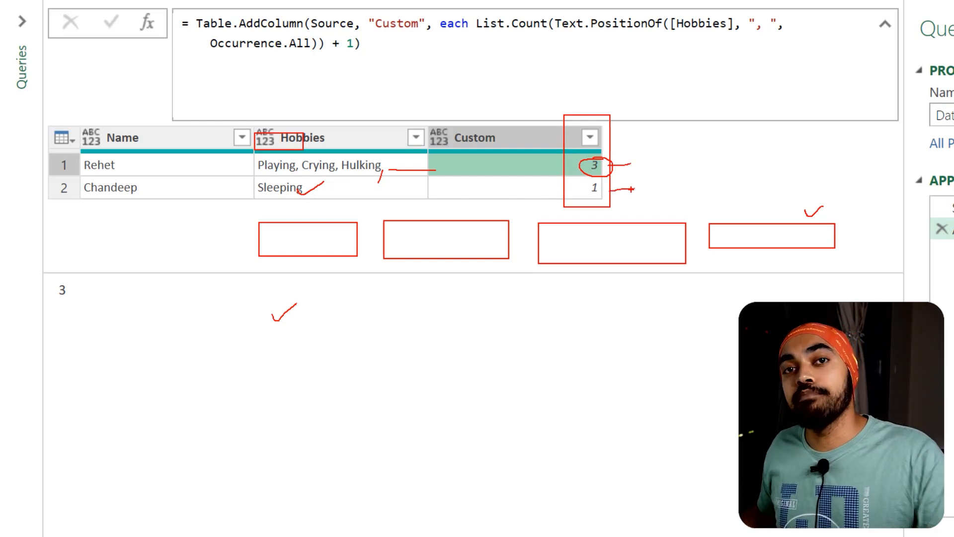
{"action": "key", "text": "Escape"}
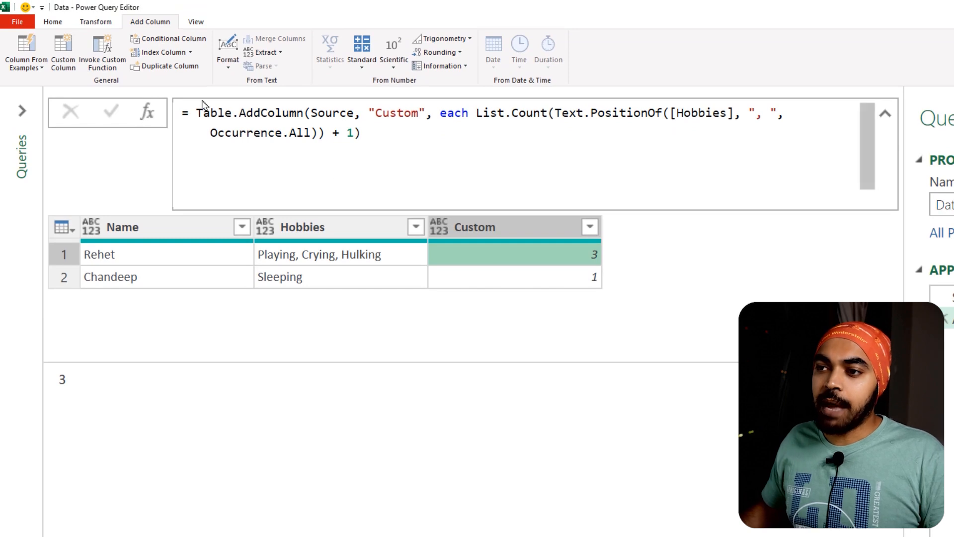
Add a new query step that extracts the Custom column as a list with #"Added Custom"[Custom]
{"action": "left_click", "coordinate": [146, 115]}
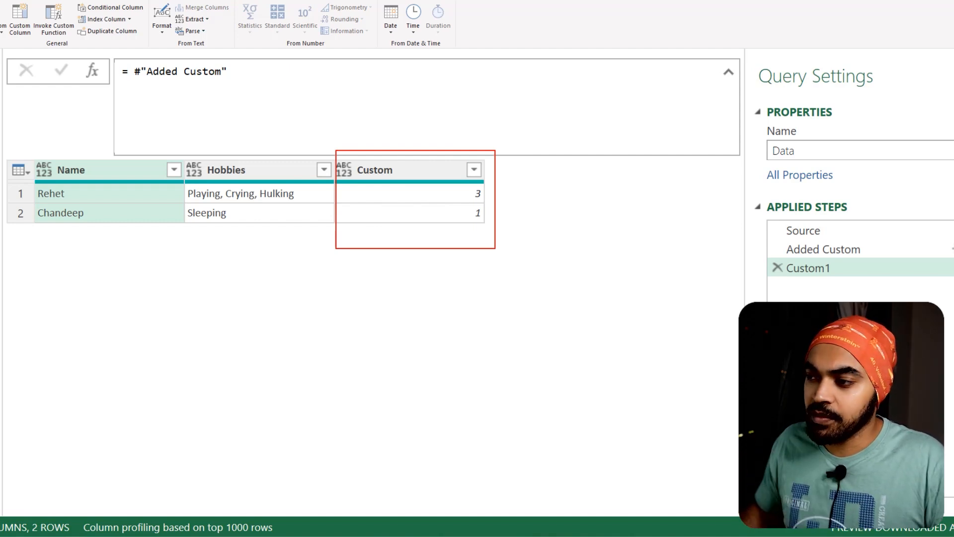
{"action": "left_click", "coordinate": [274, 73]}
{"action": "type", "text": "[Custom"}
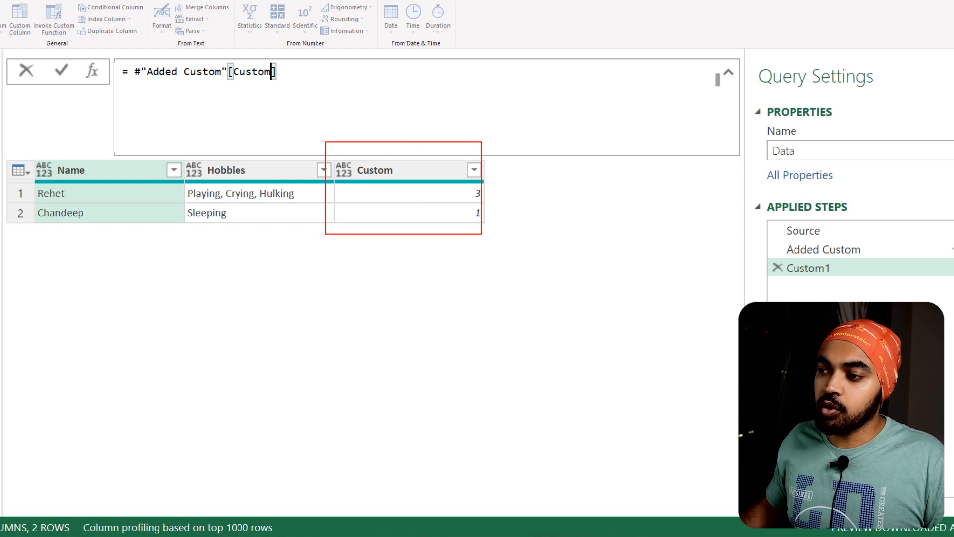
{"action": "key", "text": "Return"}
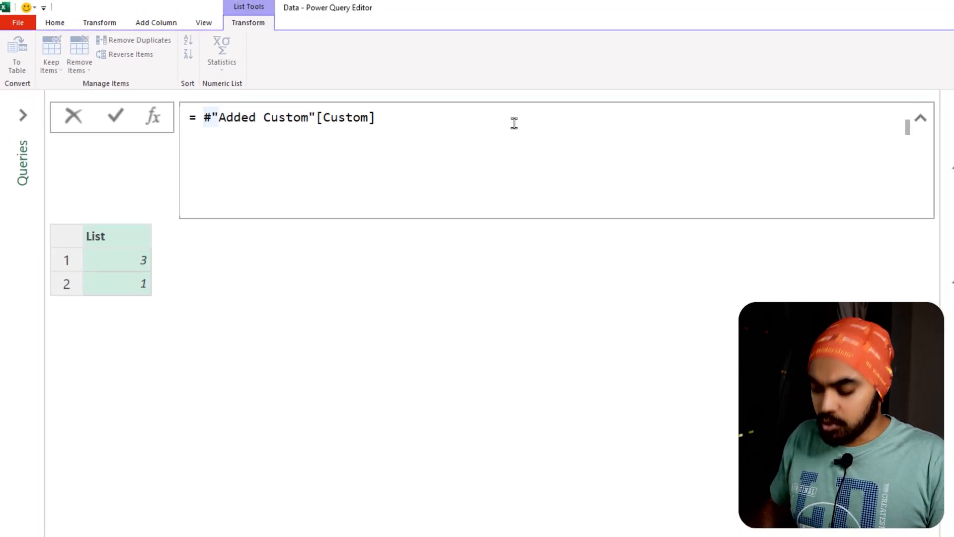
Wrap the new step's formula in List.Max to return the largest value of the Custom column
{"action": "type", "text": "List."}
{"action": "type", "text": "Max("}
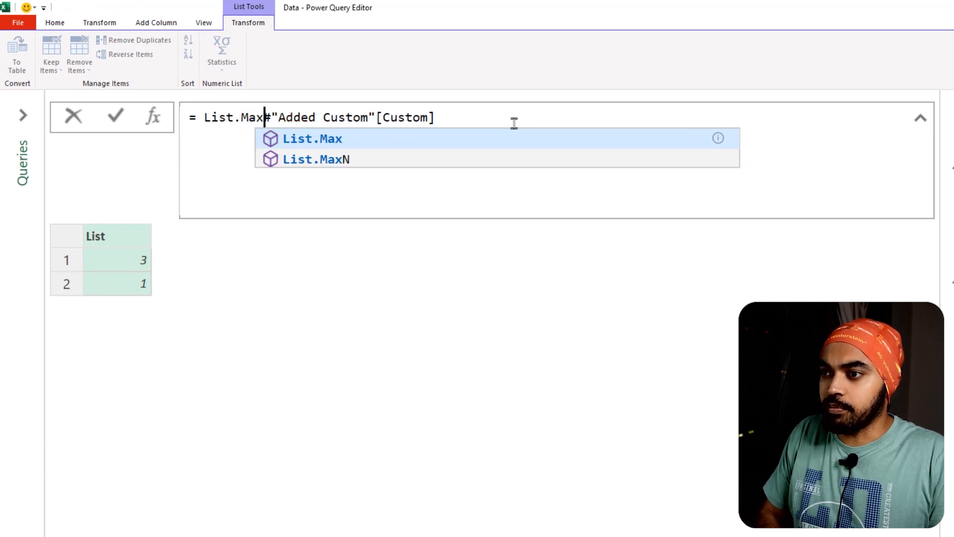
{"action": "key", "text": "Right"}
{"action": "key", "text": "Right"}
{"action": "key", "text": "Right"}
{"action": "key", "text": "Right"}
{"action": "key", "text": "Right"}
{"action": "key", "text": "Right"}
{"action": "key", "text": "Right"}
{"action": "key", "text": "End"}
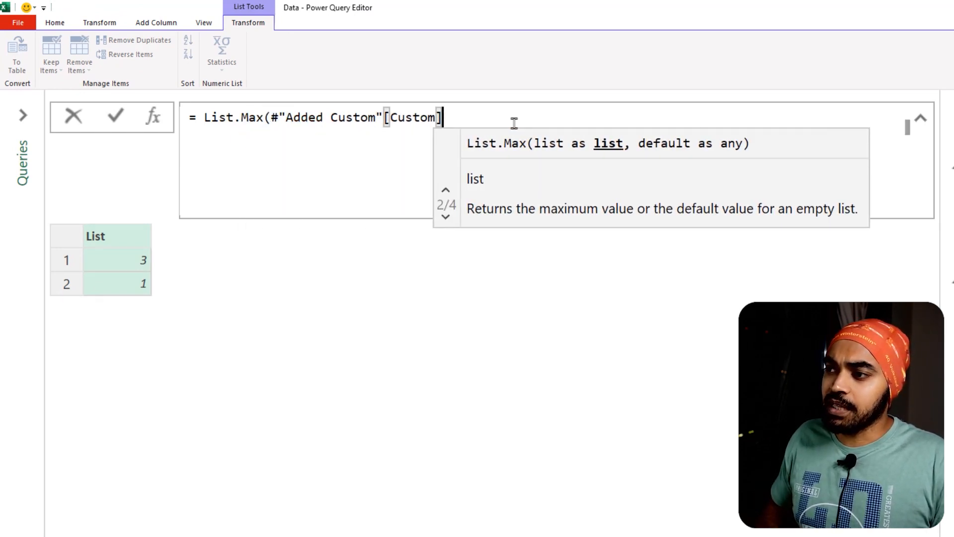
{"action": "type", "text": ")"}
{"action": "key", "text": "Return"}
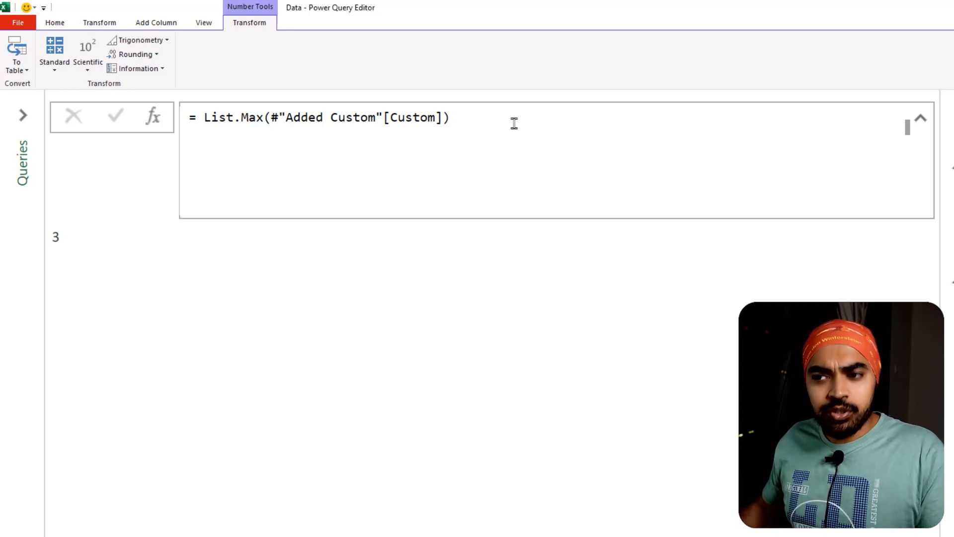
{"action": "mouse_move", "coordinate": [117, 247]}
{"action": "left_mouse_down"}
{"action": "mouse_move", "coordinate": [118, 269]}
{"action": "mouse_move", "coordinate": [130, 258]}
{"action": "left_mouse_up"}
{"action": "mouse_move", "coordinate": [129, 247]}
{"action": "left_mouse_down"}
{"action": "mouse_move", "coordinate": [129, 267]}
{"action": "mouse_move", "coordinate": [156, 272]}
{"action": "mouse_move", "coordinate": [123, 313]}
{"action": "mouse_move", "coordinate": [134, 301]}
{"action": "left_mouse_up"}
{"action": "mouse_move", "coordinate": [135, 297]}
{"action": "left_mouse_down"}
{"action": "mouse_move", "coordinate": [135, 313]}
{"action": "mouse_move", "coordinate": [173, 316]}
{"action": "left_mouse_up"}
{"action": "mouse_move", "coordinate": [130, 341]}
{"action": "left_mouse_down"}
{"action": "mouse_move", "coordinate": [130, 365]}
{"action": "mouse_move", "coordinate": [142, 352]}
{"action": "left_mouse_up"}
{"action": "left_click_drag", "start_coordinate": [144, 345], "coordinate": [150, 374]}
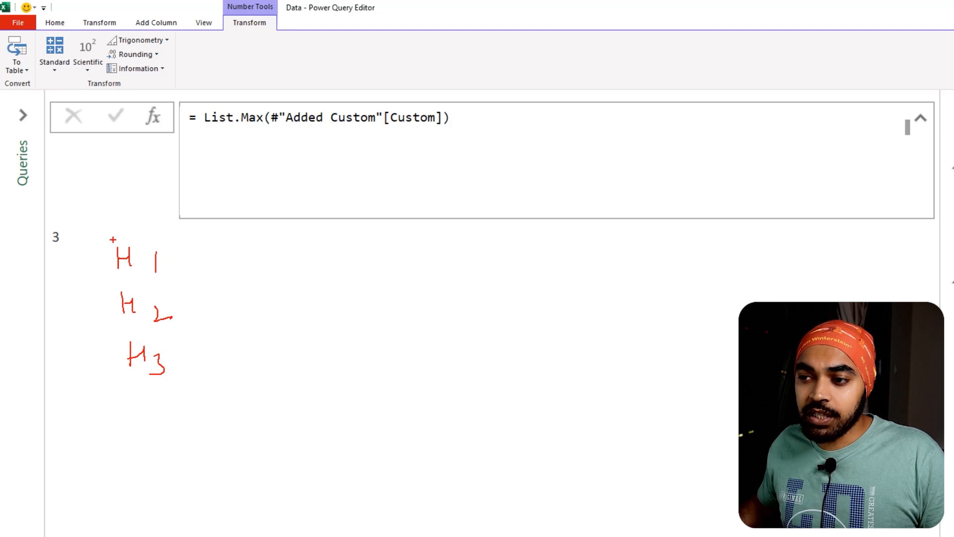
{"action": "mouse_move", "coordinate": [103, 235]}
{"action": "left_mouse_down"}
{"action": "mouse_move", "coordinate": [94, 247]}
{"action": "mouse_move", "coordinate": [102, 280]}
{"action": "left_mouse_up"}
{"action": "mouse_move", "coordinate": [188, 369]}
{"action": "left_mouse_down"}
{"action": "mouse_move", "coordinate": [195, 408]}
{"action": "mouse_move", "coordinate": [185, 416]}
{"action": "left_mouse_up"}
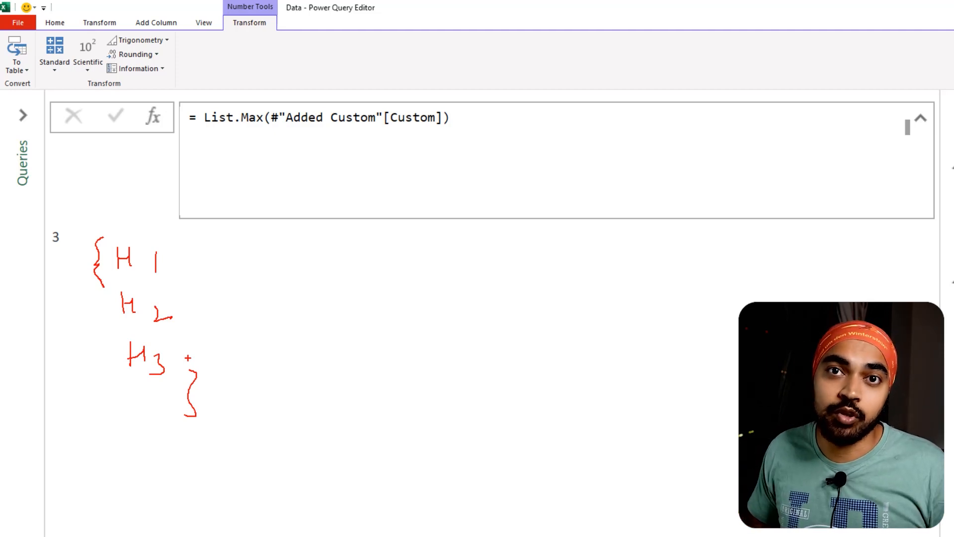
{"action": "mouse_move", "coordinate": [52, 226]}
{"action": "left_mouse_down"}
{"action": "mouse_move", "coordinate": [49, 247]}
{"action": "mouse_move", "coordinate": [62, 224]}
{"action": "mouse_move", "coordinate": [125, 201]}
{"action": "mouse_move", "coordinate": [128, 229]}
{"action": "left_mouse_up"}
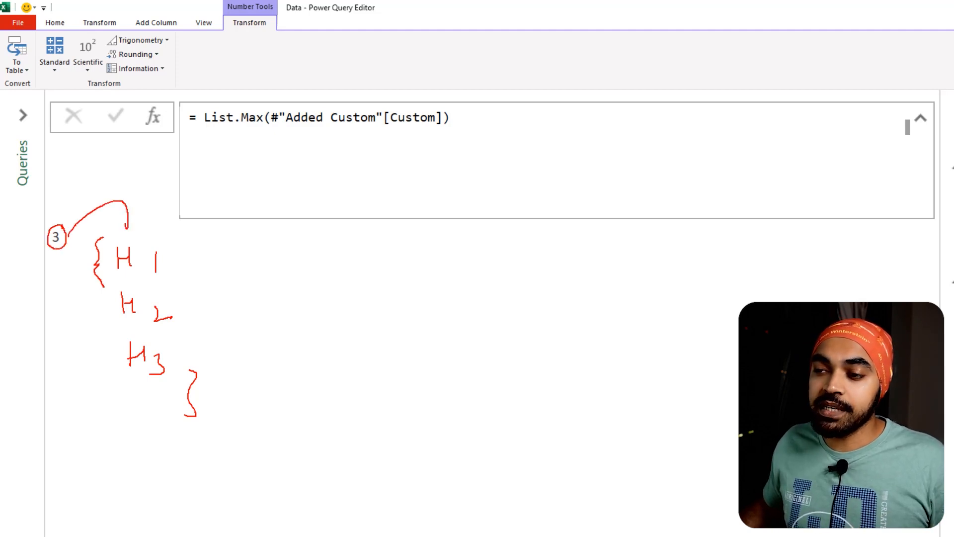
{"action": "left_click_drag", "start_coordinate": [172, 263], "coordinate": [190, 264]}
{"action": "left_click_drag", "start_coordinate": [186, 298], "coordinate": [208, 293]}
{"action": "left_click_drag", "start_coordinate": [209, 352], "coordinate": [243, 345]}
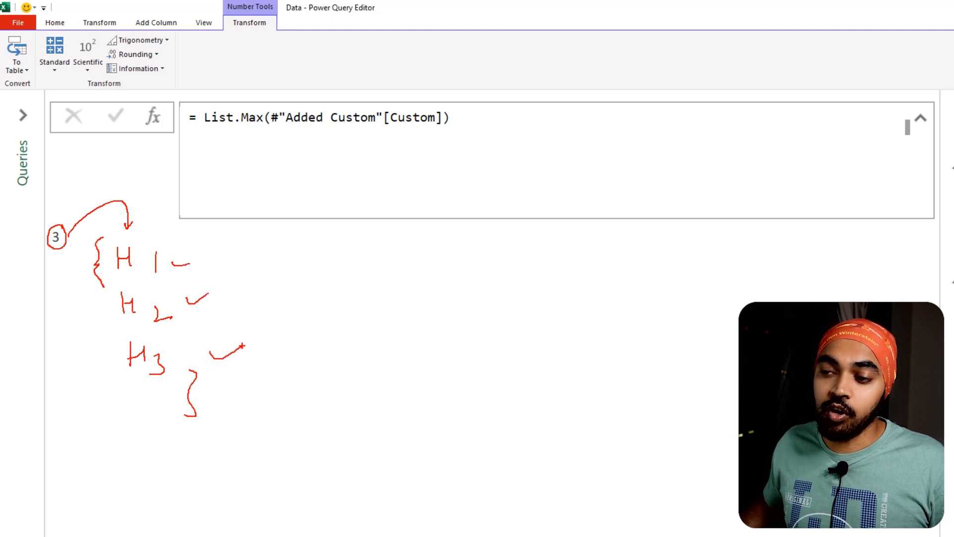
{"action": "key", "text": "Escape"}
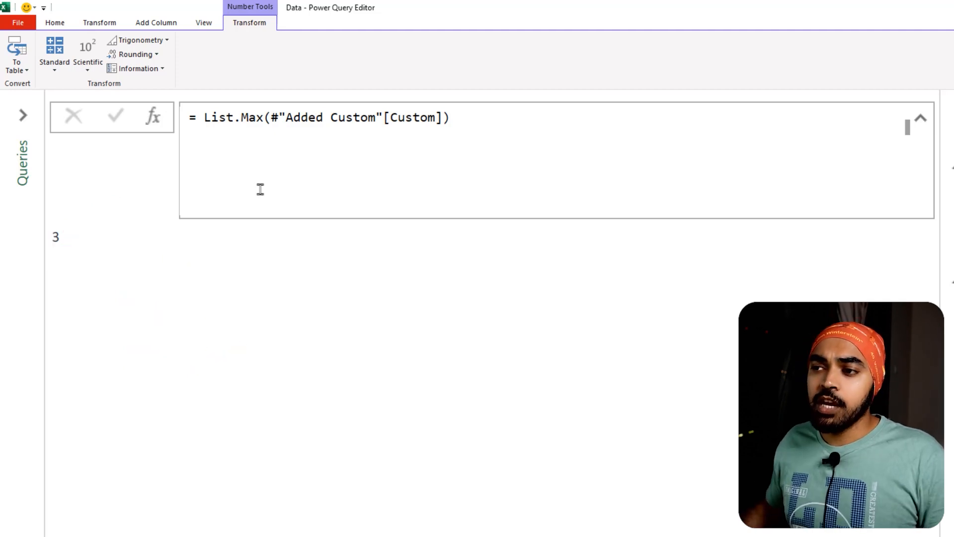
{"action": "mouse_move", "coordinate": [67, 228]}
{"action": "left_mouse_down"}
{"action": "mouse_move", "coordinate": [59, 222]}
{"action": "mouse_move", "coordinate": [58, 250]}
{"action": "mouse_move", "coordinate": [65, 226]}
{"action": "left_mouse_up"}
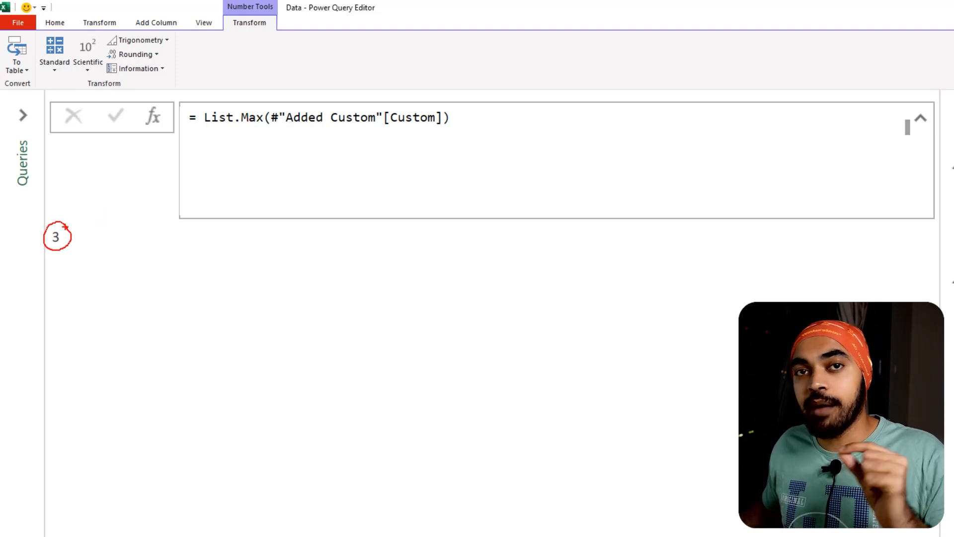
{"action": "mouse_move", "coordinate": [72, 257]}
{"action": "left_mouse_down"}
{"action": "mouse_move", "coordinate": [72, 272]}
{"action": "mouse_move", "coordinate": [94, 290]}
{"action": "left_mouse_up"}
{"action": "mouse_move", "coordinate": [111, 263]}
{"action": "left_mouse_down"}
{"action": "mouse_move", "coordinate": [111, 281]}
{"action": "mouse_move", "coordinate": [134, 275]}
{"action": "left_mouse_up"}
{"action": "left_click_drag", "start_coordinate": [137, 281], "coordinate": [139, 297]}
{"action": "left_click_drag", "start_coordinate": [160, 255], "coordinate": [166, 284]}
{"action": "key", "text": "Escape"}
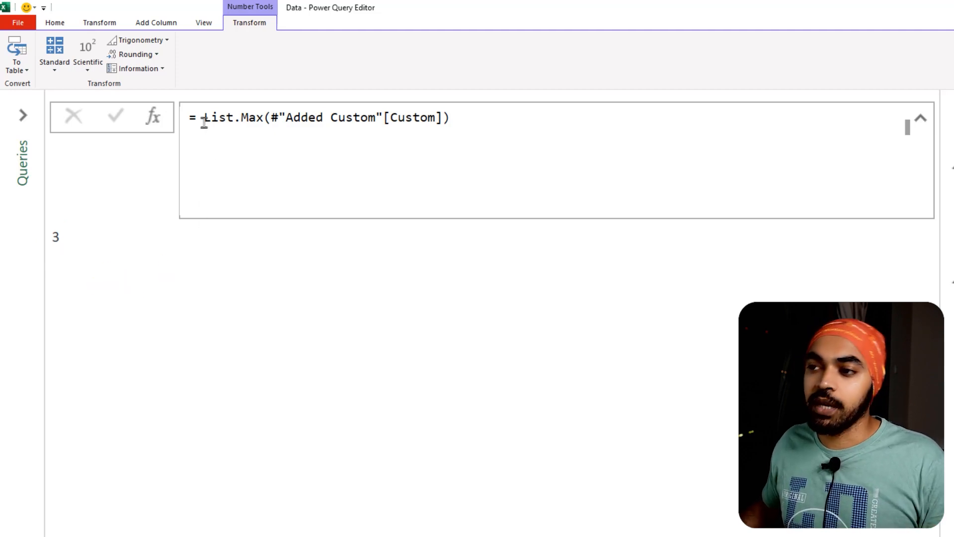
Change the step's formula to {1..List.Max(#"Added Custom"[Custom])} to generate a list of numbers from 1 to the maximum
{"action": "left_click", "coordinate": [204, 120]}
{"action": "mouse_move", "coordinate": [292, 123]}
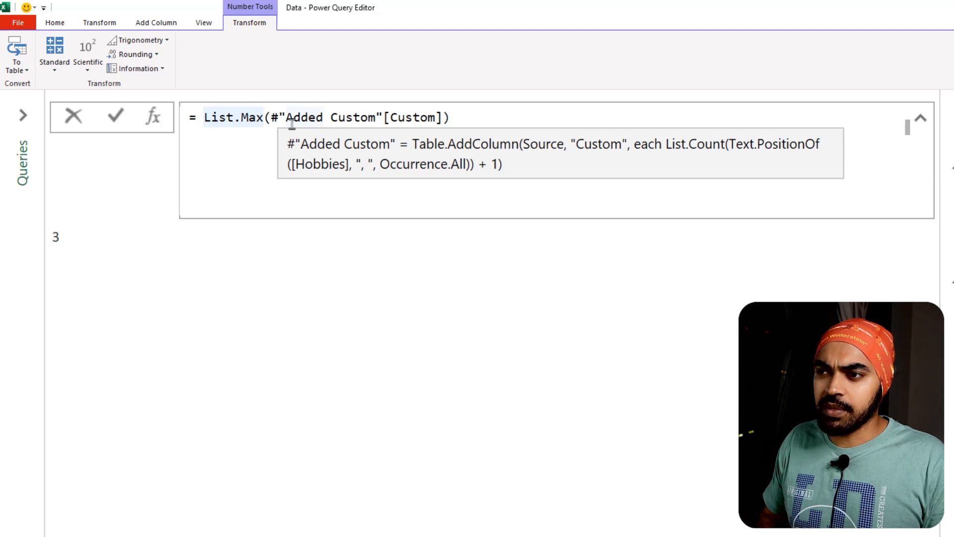
{"action": "type", "text": "1.."}
{"action": "key", "text": "Left"}
{"action": "key", "text": "Left"}
{"action": "key", "text": "Left"}
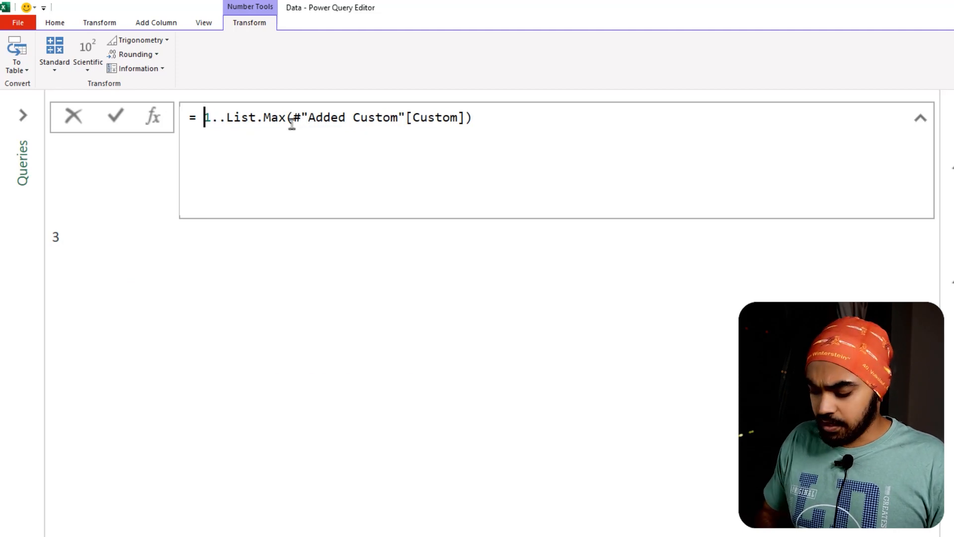
{"action": "type", "text": "{"}
{"action": "key", "text": "Right"}
{"action": "key", "text": "End"}
{"action": "type", "text": "}"}
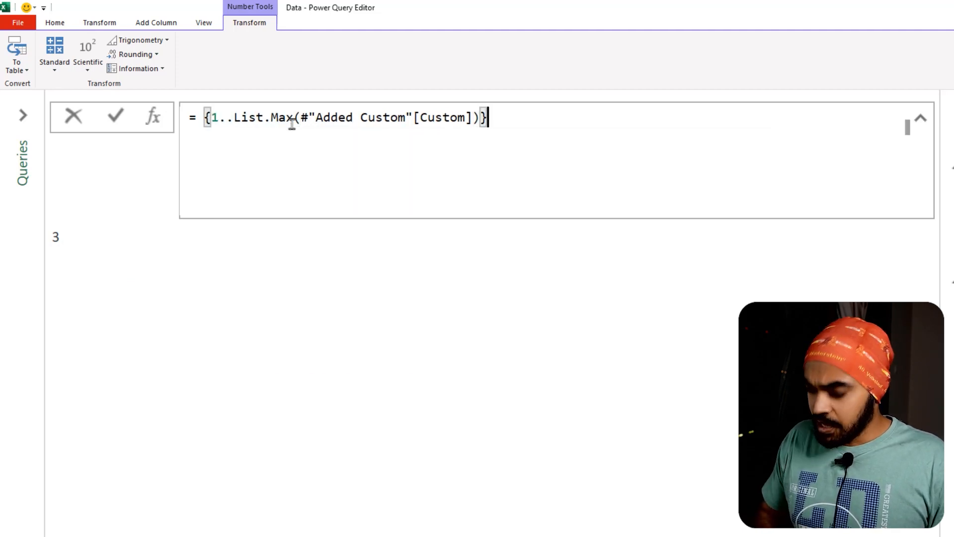
{"action": "left_click_drag", "start_coordinate": [230, 102], "coordinate": [484, 129]}
{"action": "mouse_move", "coordinate": [366, 100]}
{"action": "left_mouse_down"}
{"action": "mouse_move", "coordinate": [348, 85]}
{"action": "mouse_move", "coordinate": [100, 189]}
{"action": "mouse_move", "coordinate": [68, 227]}
{"action": "left_mouse_up"}
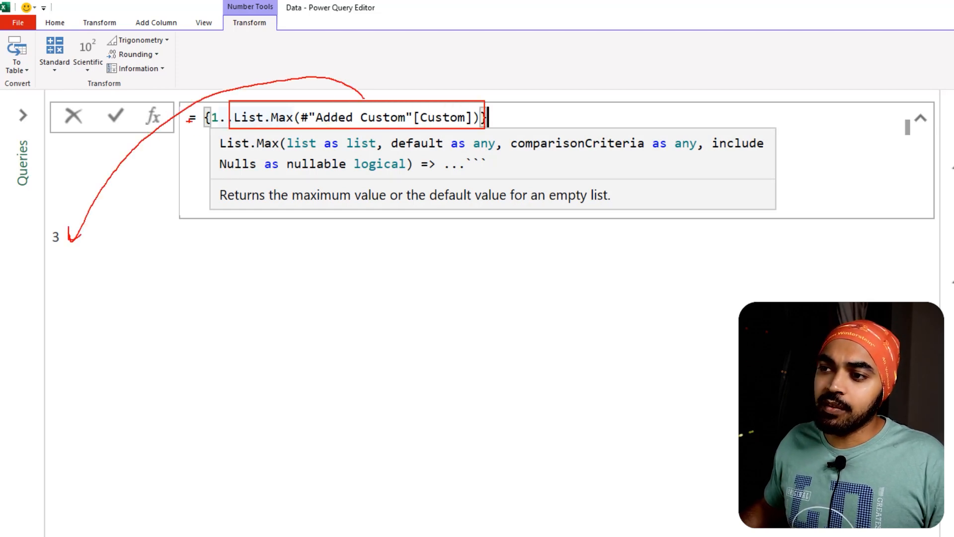
{"action": "left_click_drag", "start_coordinate": [209, 133], "coordinate": [199, 147]}
{"action": "left_click_drag", "start_coordinate": [205, 105], "coordinate": [200, 125]}
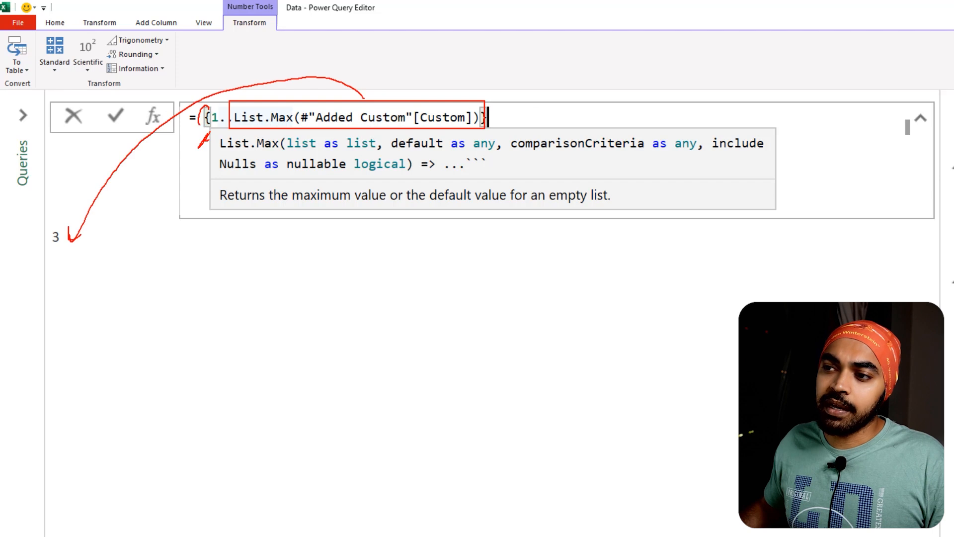
{"action": "key", "text": "Return"}
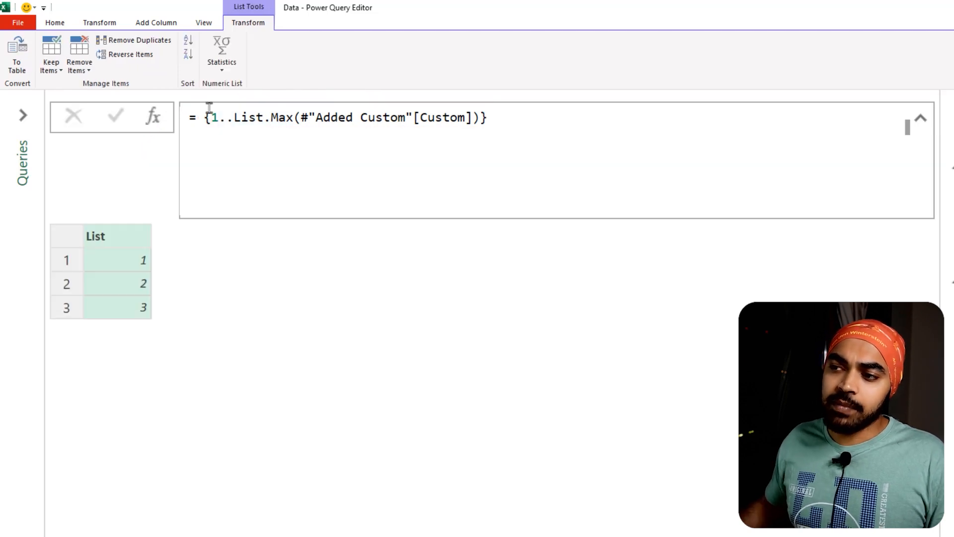
{"action": "left_click_drag", "start_coordinate": [151, 254], "coordinate": [168, 248]}
{"action": "left_click_drag", "start_coordinate": [158, 314], "coordinate": [171, 307]}
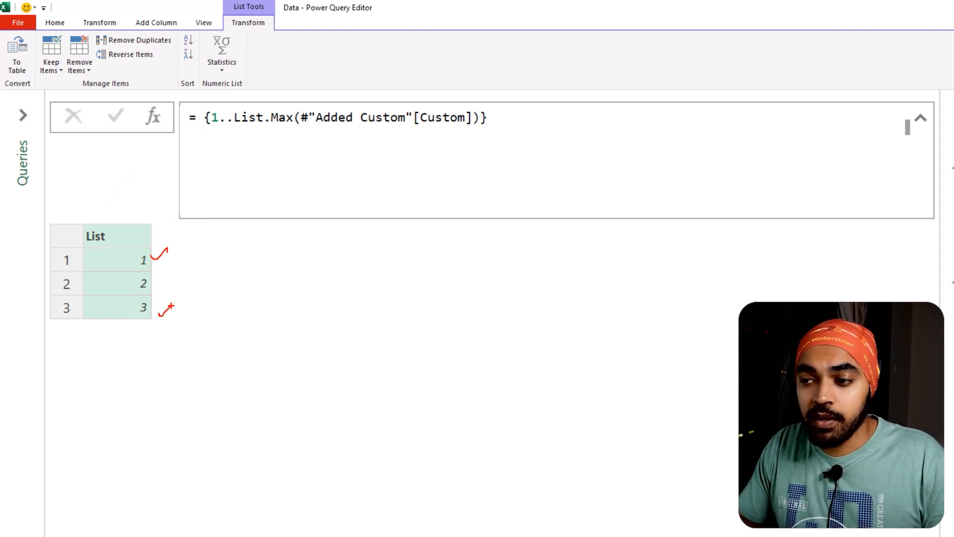
{"action": "left_click_drag", "start_coordinate": [150, 264], "coordinate": [166, 263]}
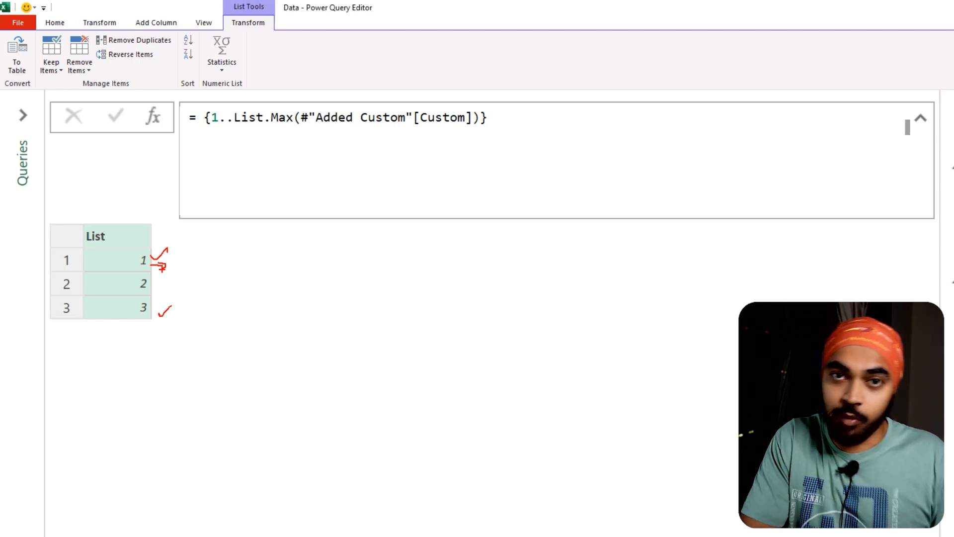
{"action": "key", "text": "Escape"}
Start a List.Transform( call in front of the number list and place the list on its own line as the first argument
{"action": "left_click", "coordinate": [198, 155]}
{"action": "left_click", "coordinate": [204, 117]}
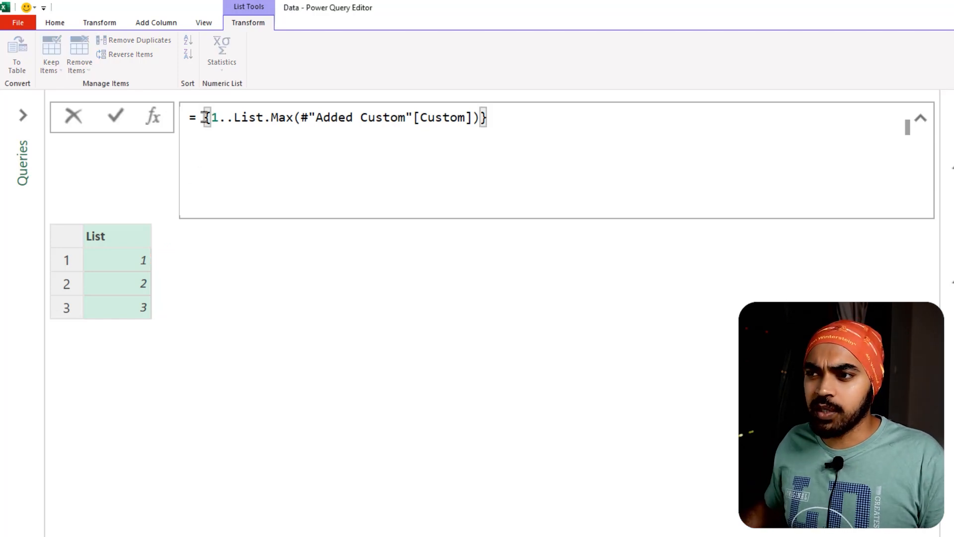
{"action": "type", "text": "List.Tra"}
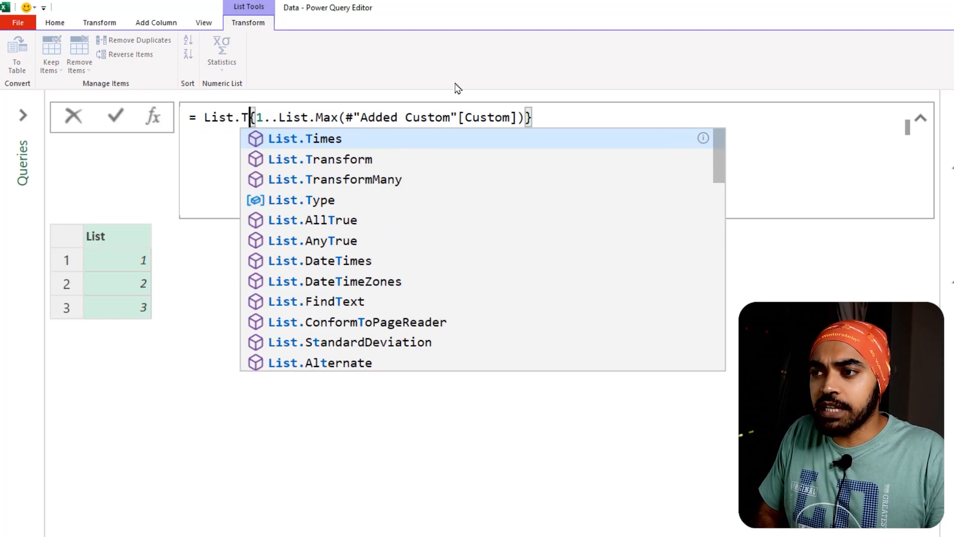
{"action": "type", "text": "nsform)"}
{"action": "key", "text": "BackSpace"}
{"action": "type", "text": "("}
{"action": "key", "text": "Return"}
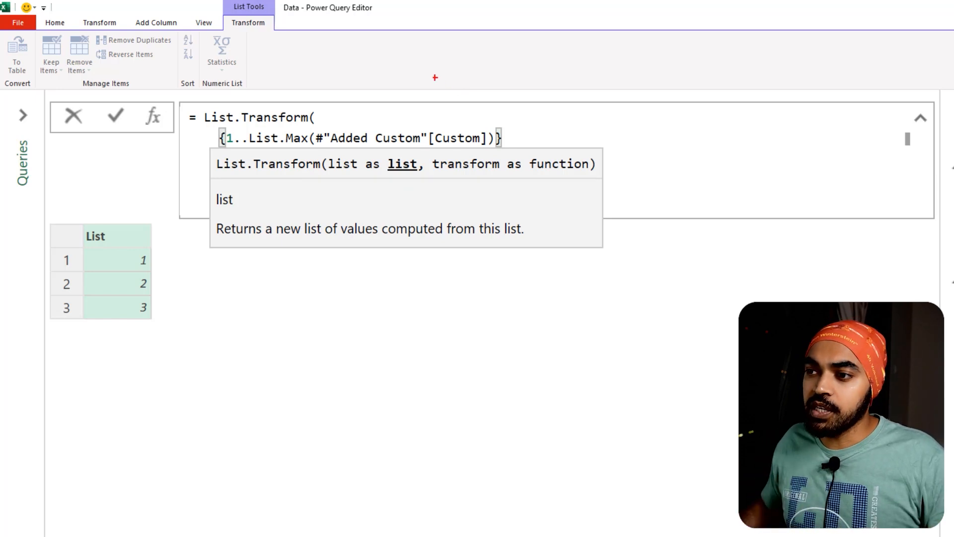
{"action": "mouse_move", "coordinate": [219, 122]}
{"action": "left_mouse_down"}
{"action": "mouse_move", "coordinate": [314, 145]}
{"action": "mouse_move", "coordinate": [551, 147]}
{"action": "left_mouse_up"}
{"action": "left_click_drag", "start_coordinate": [226, 173], "coordinate": [273, 172]}
{"action": "mouse_move", "coordinate": [386, 180]}
{"action": "left_mouse_down"}
{"action": "mouse_move", "coordinate": [385, 196]}
{"action": "mouse_move", "coordinate": [390, 185]}
{"action": "left_mouse_up"}
{"action": "left_click_drag", "start_coordinate": [68, 218], "coordinate": [161, 333]}
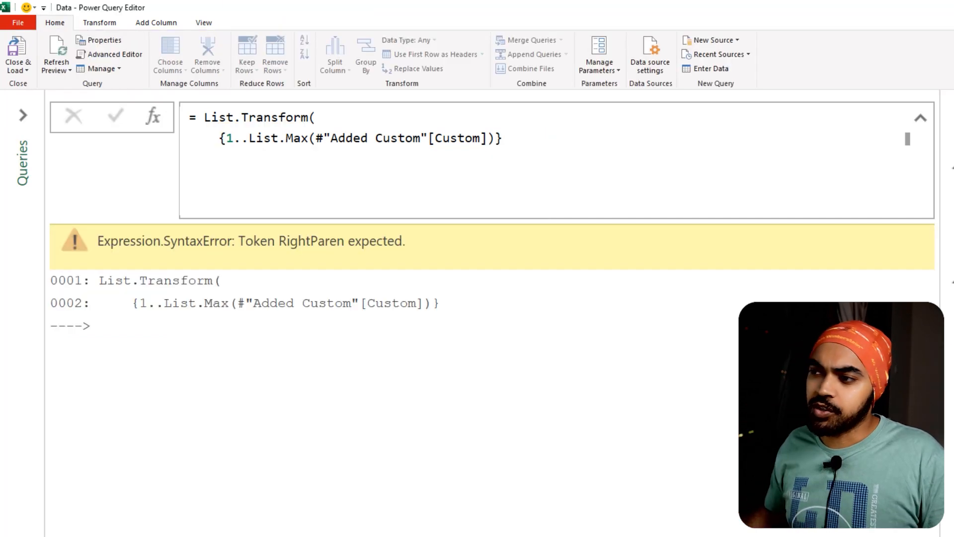
Add each "Hobby" & _ as the List.Transform function on a new line, close the parenthesis and apply the formula
{"action": "left_click", "coordinate": [541, 139]}
{"action": "type", "text": ","}
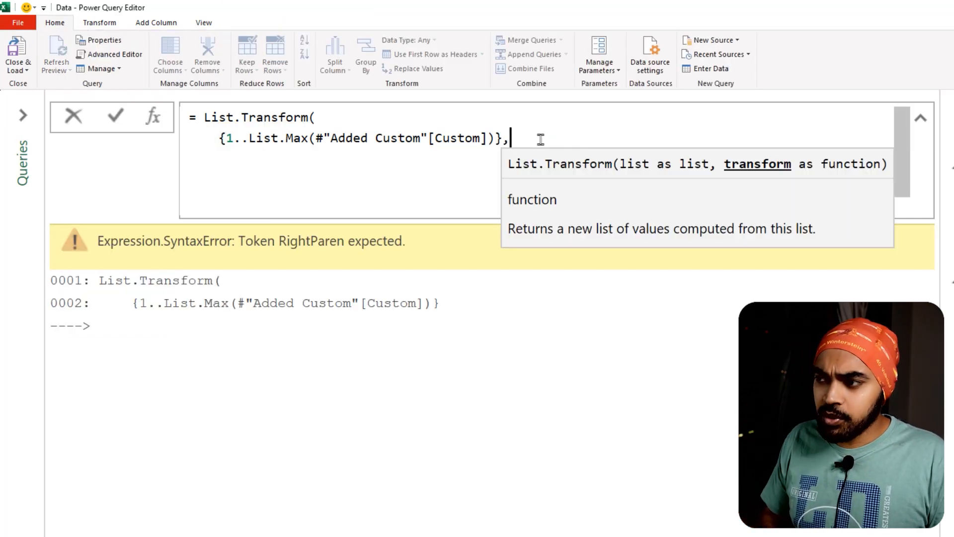
{"action": "key", "text": "Return"}
{"action": "type", "text": "each"}
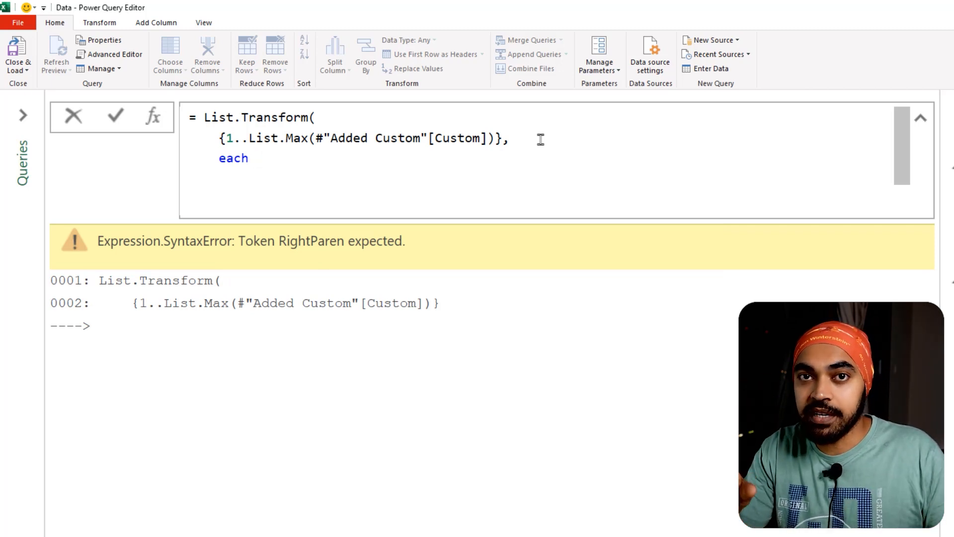
{"action": "type", "text": "\""}
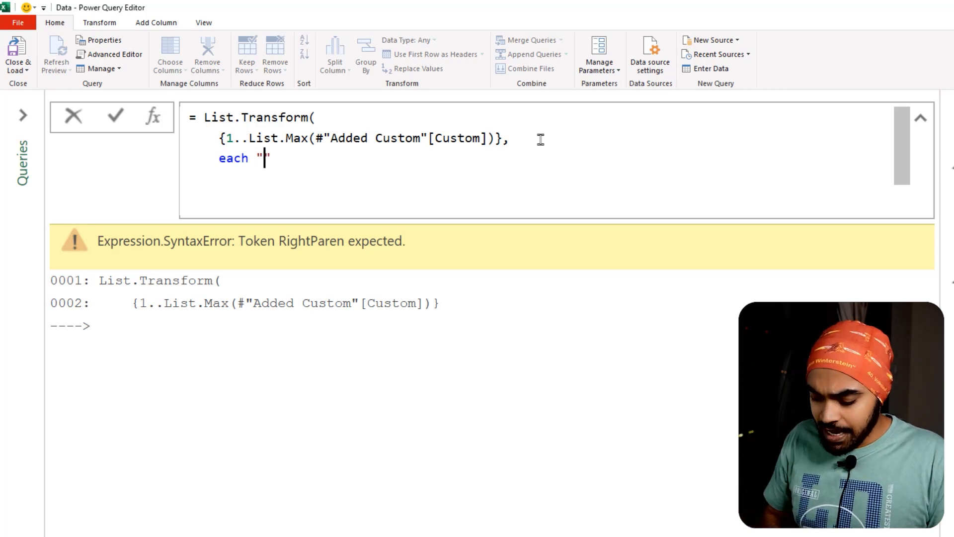
{"action": "type", "text": "Hobby\" & "}
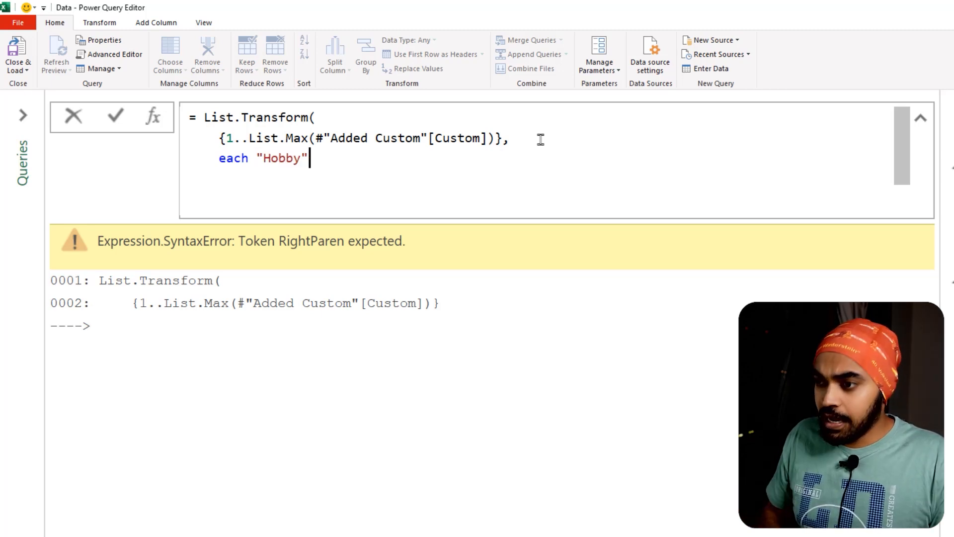
{"action": "type", "text": "_"}
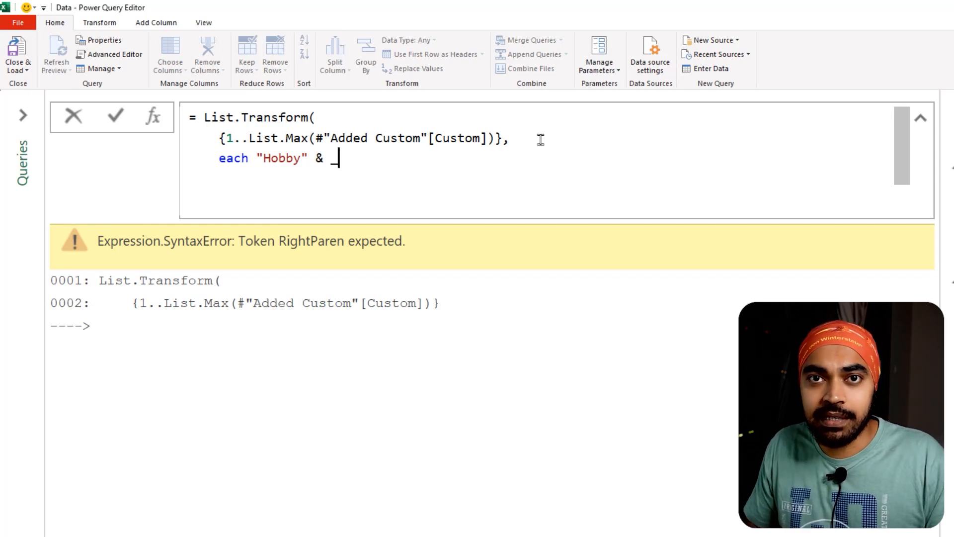
{"action": "key", "text": "shift+Return"}
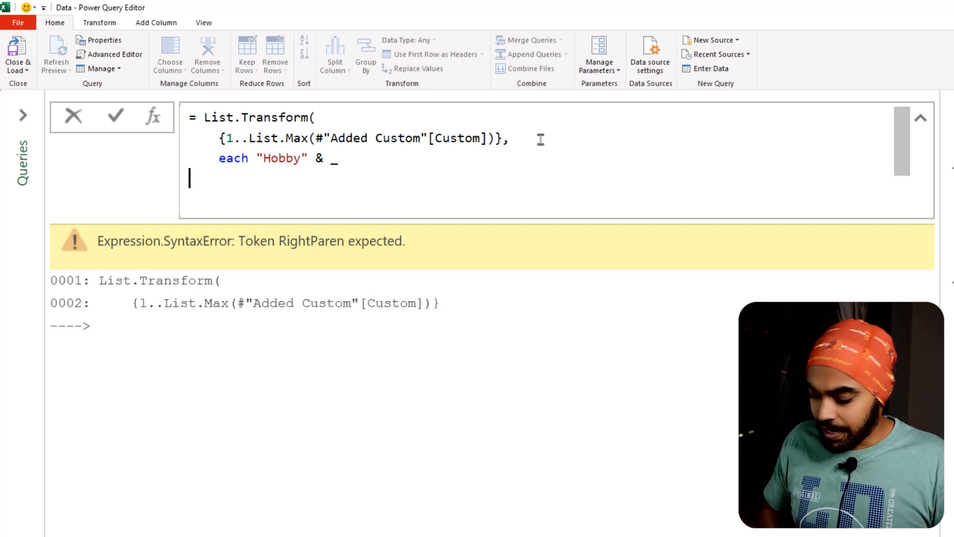
{"action": "type", "text": ")"}
{"action": "key", "text": "Return"}
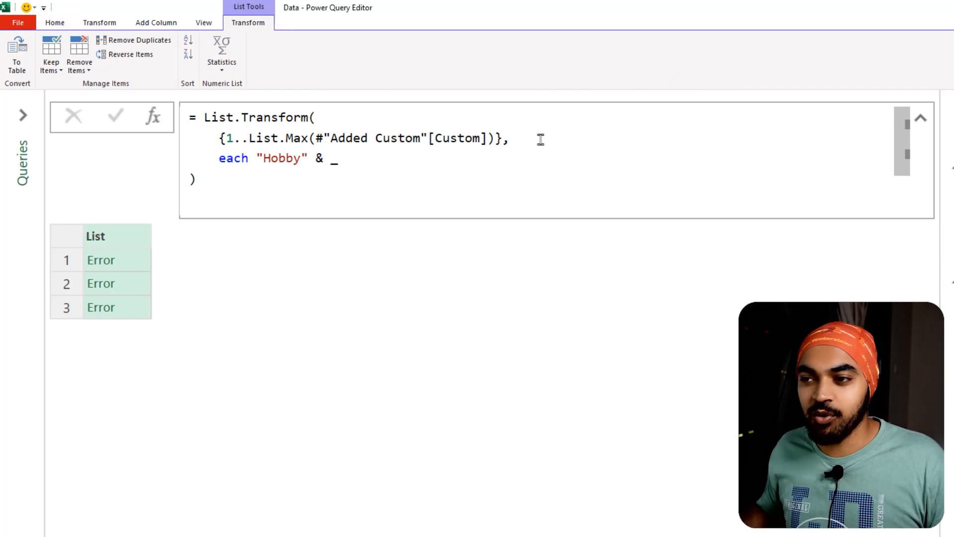
Inspect the error details of the first item in the resulting list
{"action": "left_click", "coordinate": [128, 258]}
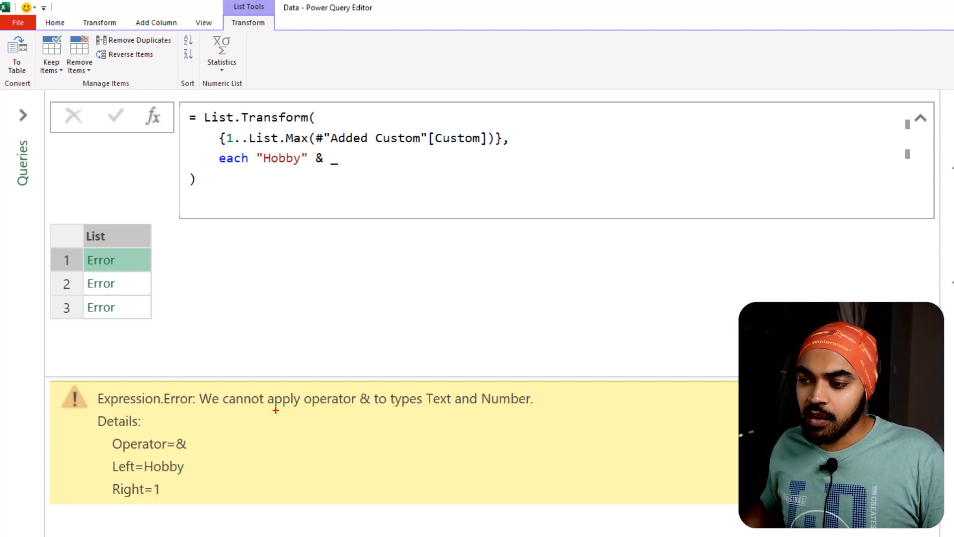
{"action": "mouse_move", "coordinate": [376, 385]}
{"action": "left_mouse_down"}
{"action": "mouse_move", "coordinate": [353, 403]}
{"action": "mouse_move", "coordinate": [373, 397]}
{"action": "mouse_move", "coordinate": [376, 382]}
{"action": "left_mouse_up"}
{"action": "left_click_drag", "start_coordinate": [432, 410], "coordinate": [525, 413]}
{"action": "mouse_move", "coordinate": [292, 177]}
{"action": "left_mouse_down"}
{"action": "mouse_move", "coordinate": [290, 202]}
{"action": "mouse_move", "coordinate": [292, 177]}
{"action": "mouse_move", "coordinate": [298, 184]}
{"action": "left_mouse_up"}
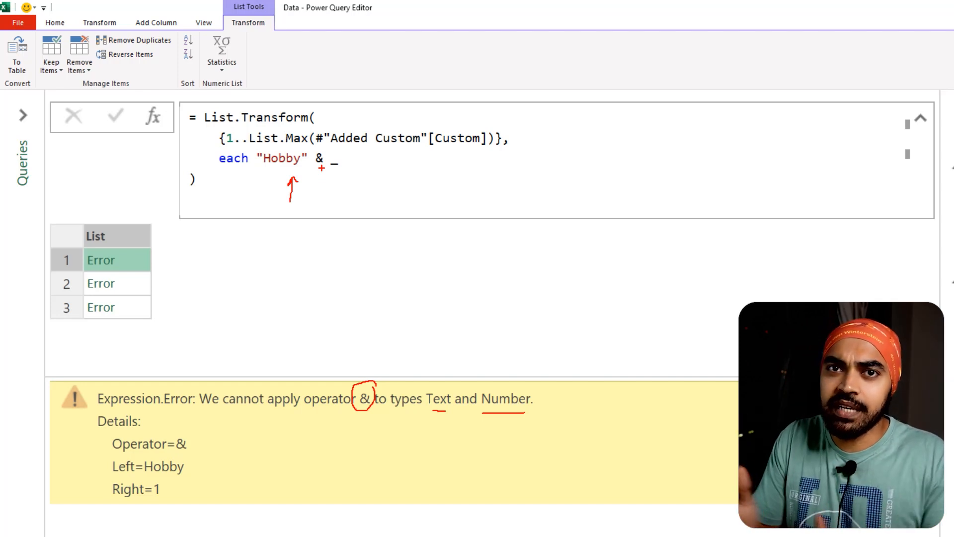
{"action": "key", "text": "Escape"}
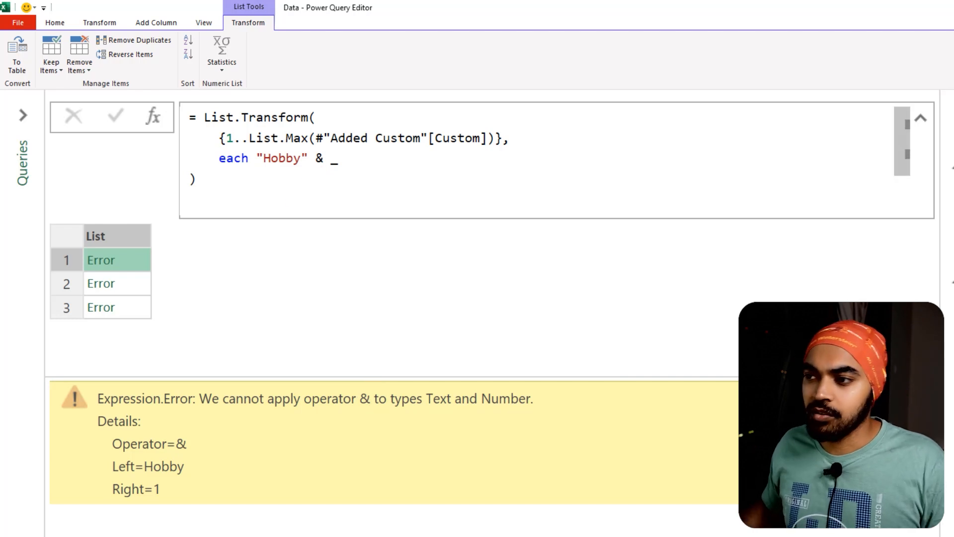
Convert the number to text in the transform by changing it to each "Hobby" & Text.From(_), and apply the formula
{"action": "left_click", "coordinate": [355, 166]}
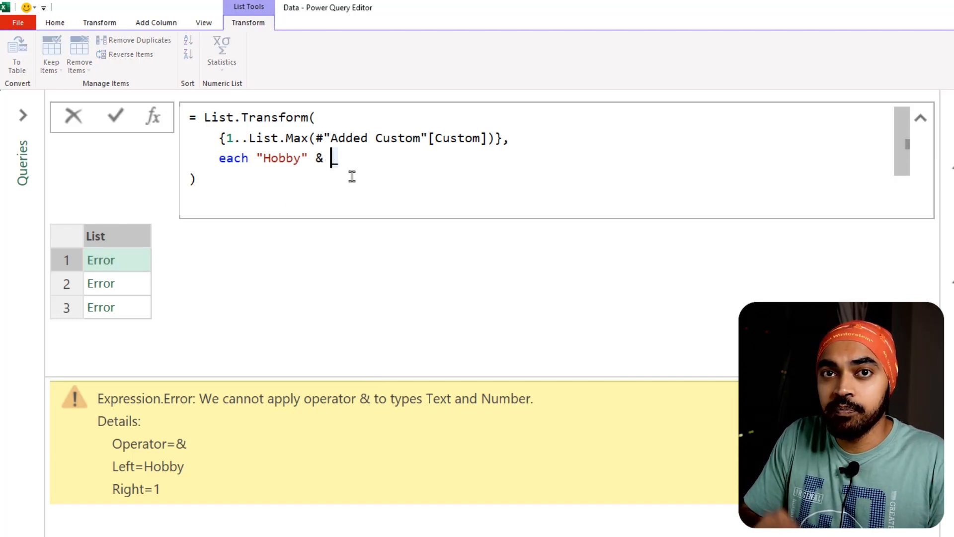
{"action": "type", "text": "Text/"}
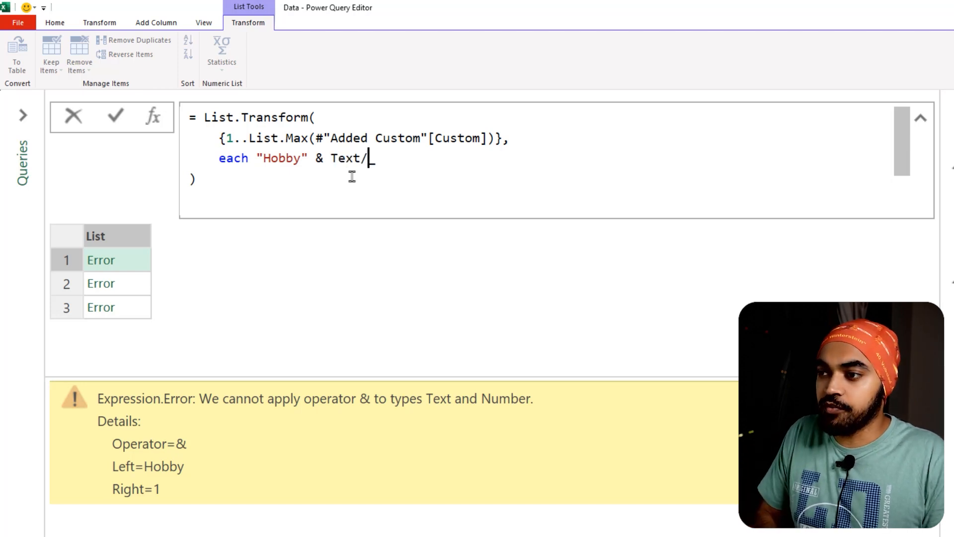
{"action": "key", "text": "BackSpace"}
{"action": "type", "text": ".From"}
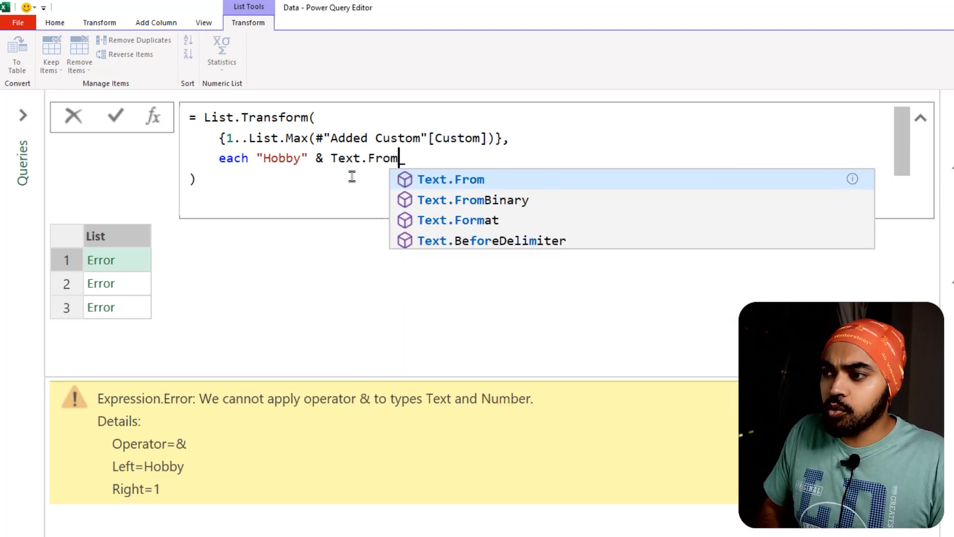
{"action": "type", "text": "(_)"}
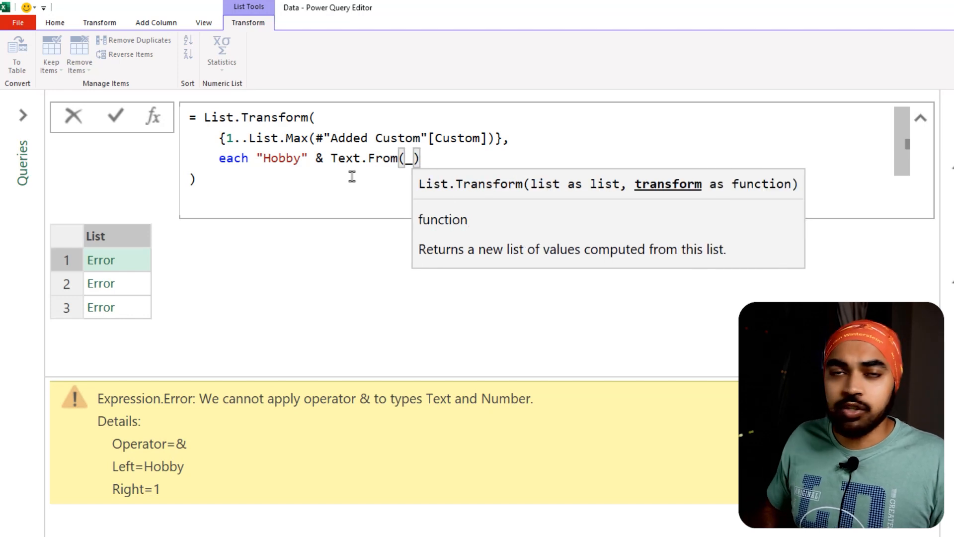
{"action": "key", "text": "Return"}
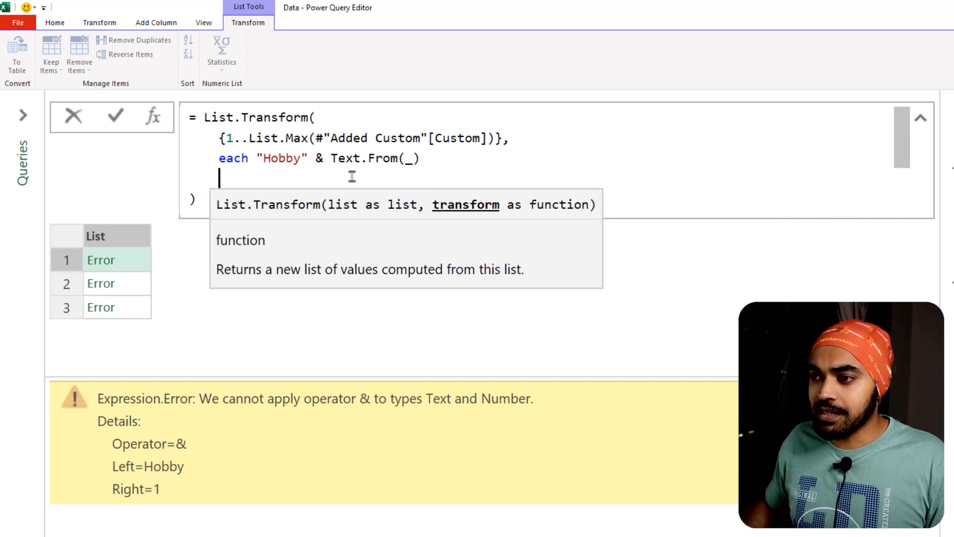
{"action": "key", "text": "BackSpace"}
{"action": "type", "text": ")"}
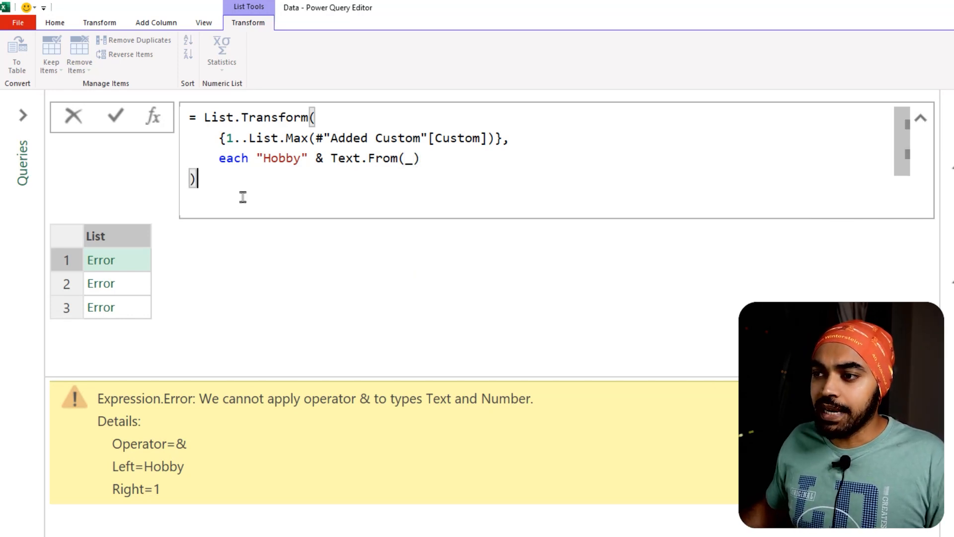
{"action": "key", "text": "Return"}
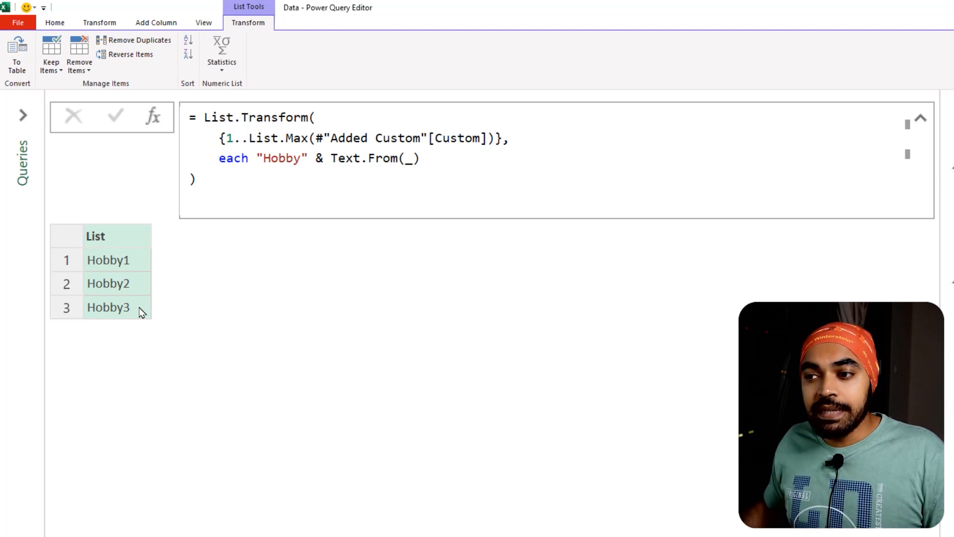
Rename the Custom1 applied step that generates the Hobby name list as DynamicCols
{"action": "key", "text": "ctrl+2"}
{"action": "left_click_drag", "start_coordinate": [51, 216], "coordinate": [164, 334]}
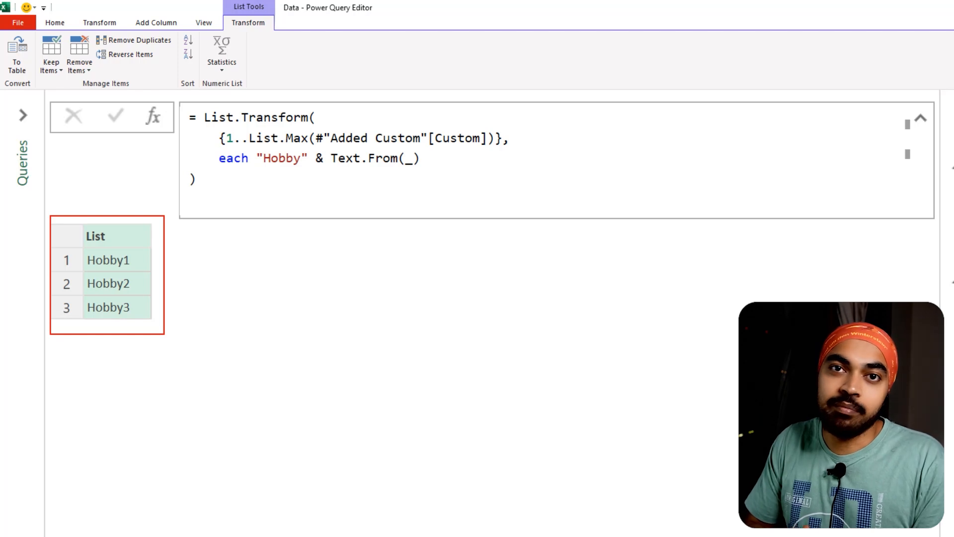
{"action": "double_click", "coordinate": [827, 249]}
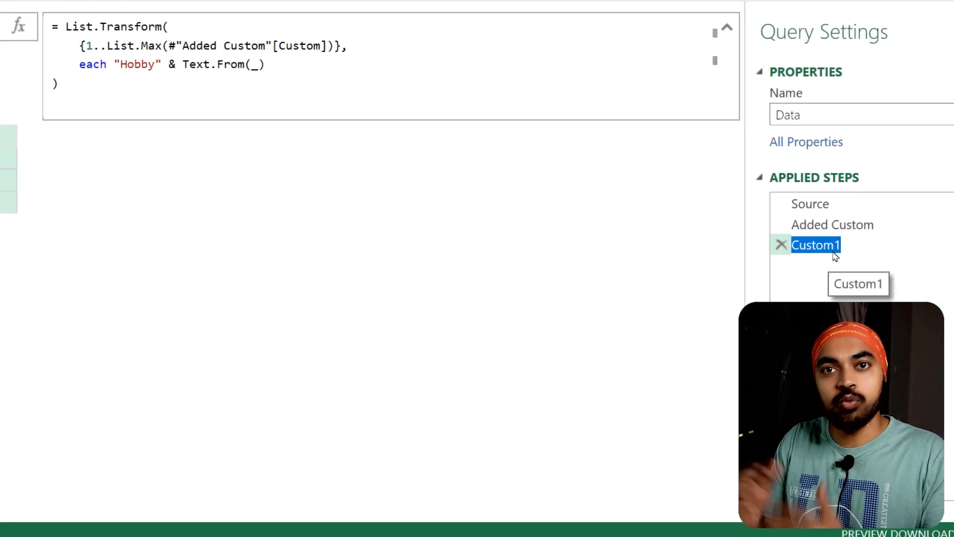
{"action": "type", "text": "Dynam"}
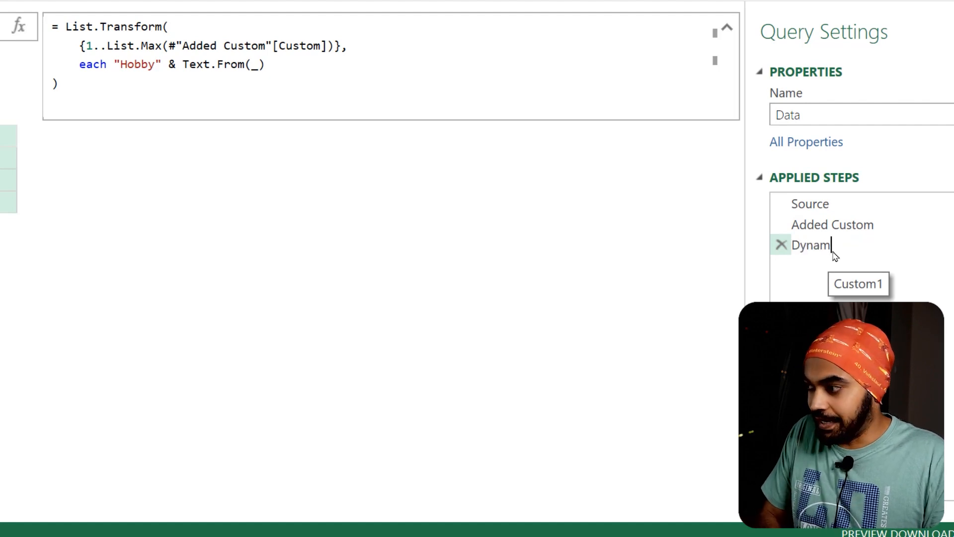
{"action": "type", "text": "icCols"}
{"action": "key", "text": "Return"}
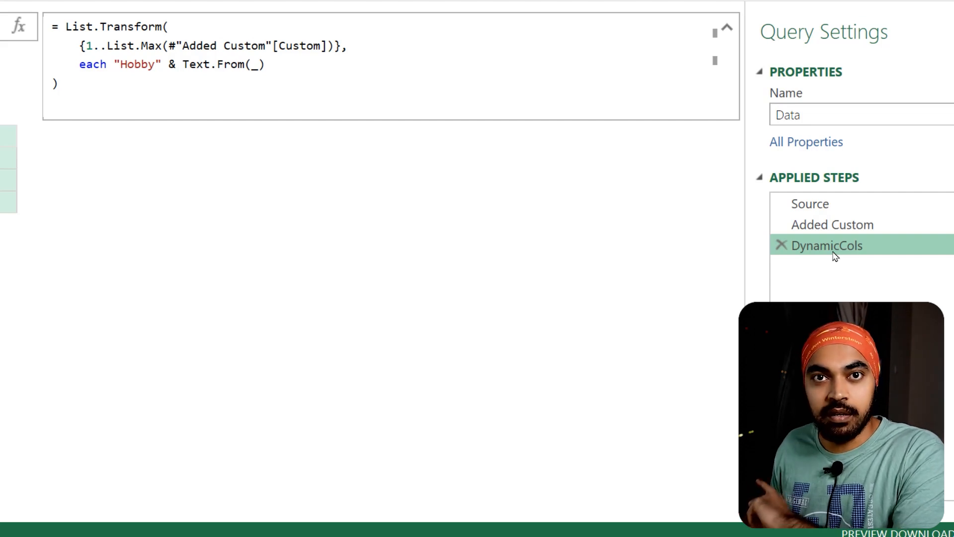
Add a new custom step after DynamicCols with the formula = Source to bring back the original table
{"action": "left_click", "coordinate": [20, 29]}
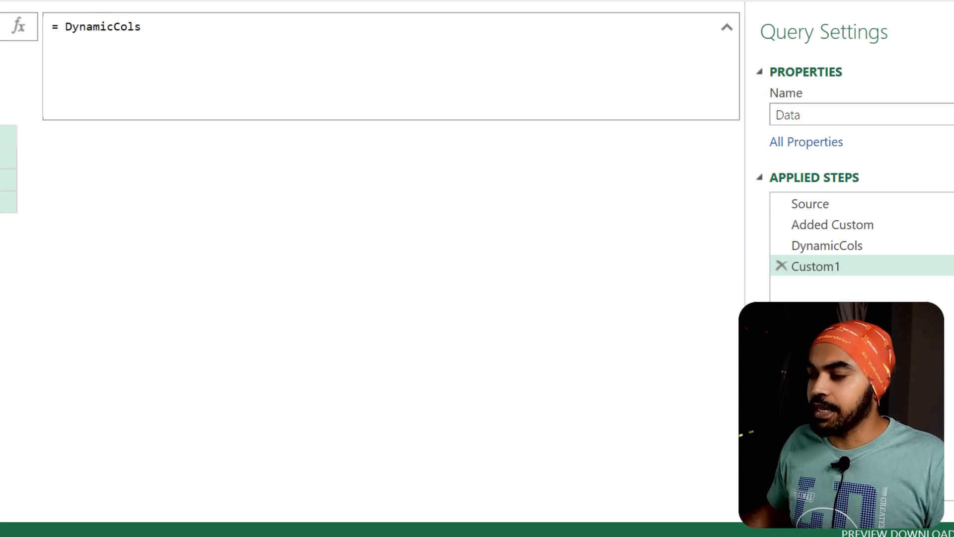
{"action": "left_click_drag", "start_coordinate": [66, 27], "coordinate": [141, 28]}
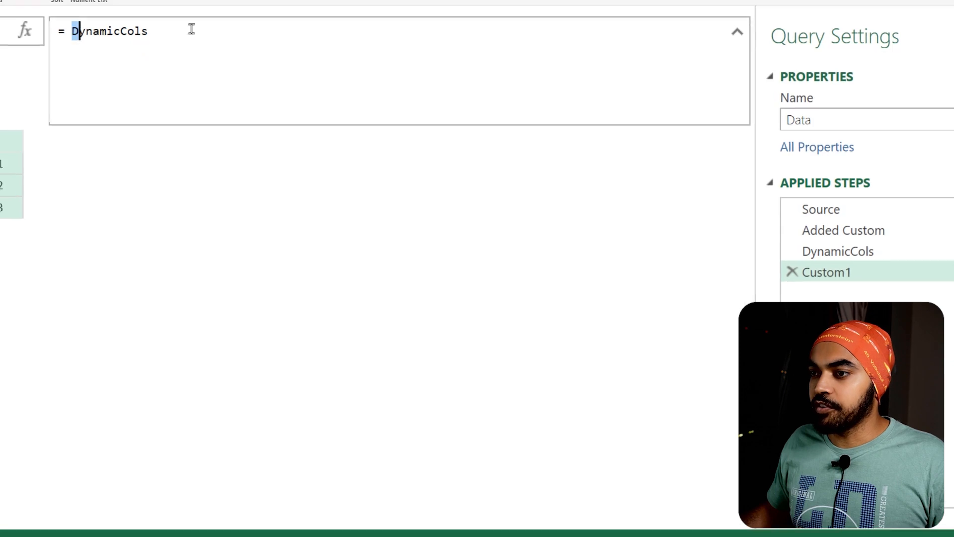
{"action": "type", "text": "Source"}
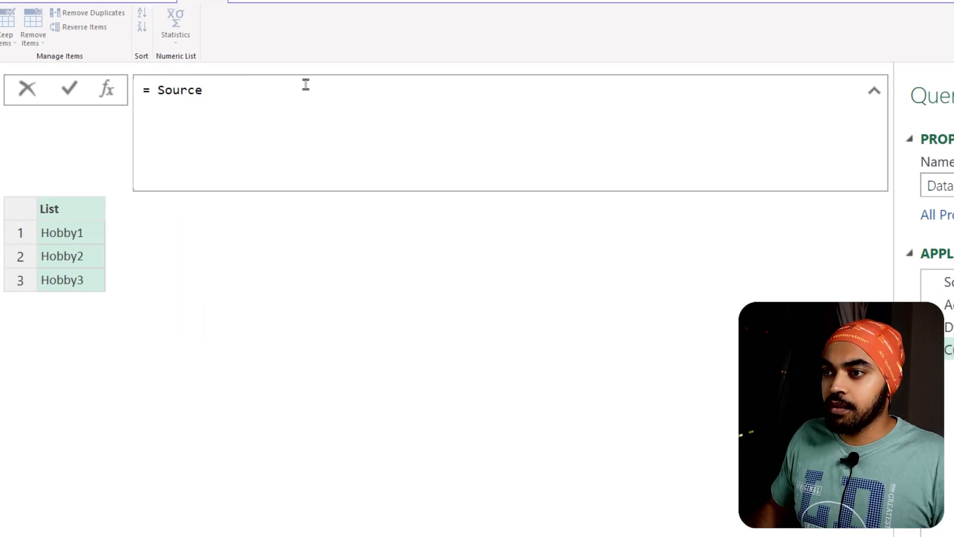
{"action": "key", "text": "Return"}
{"action": "left_click_drag", "start_coordinate": [217, 211], "coordinate": [364, 277]}
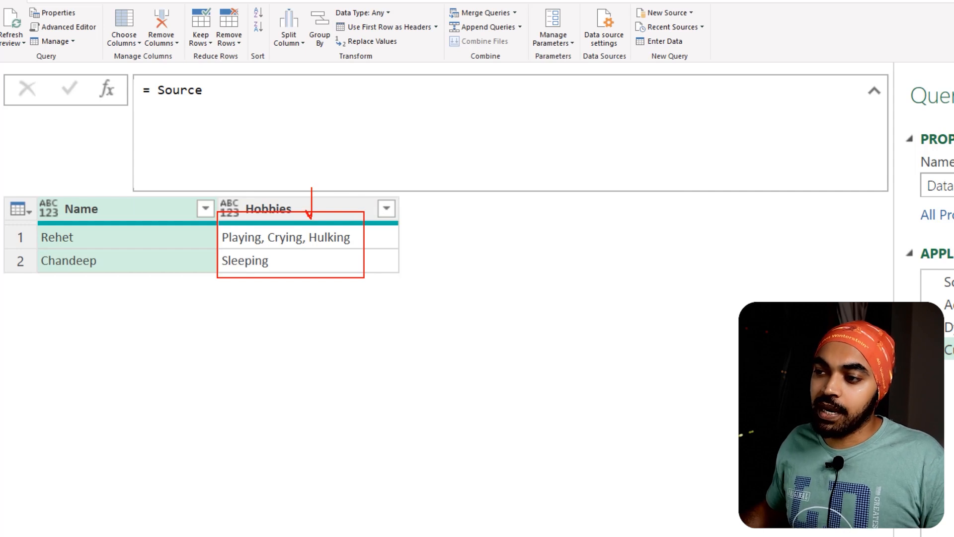
{"action": "key", "text": "Escape"}
Split the Hobbies column by comma at each occurrence of the delimiter
{"action": "right_click", "coordinate": [313, 210]}
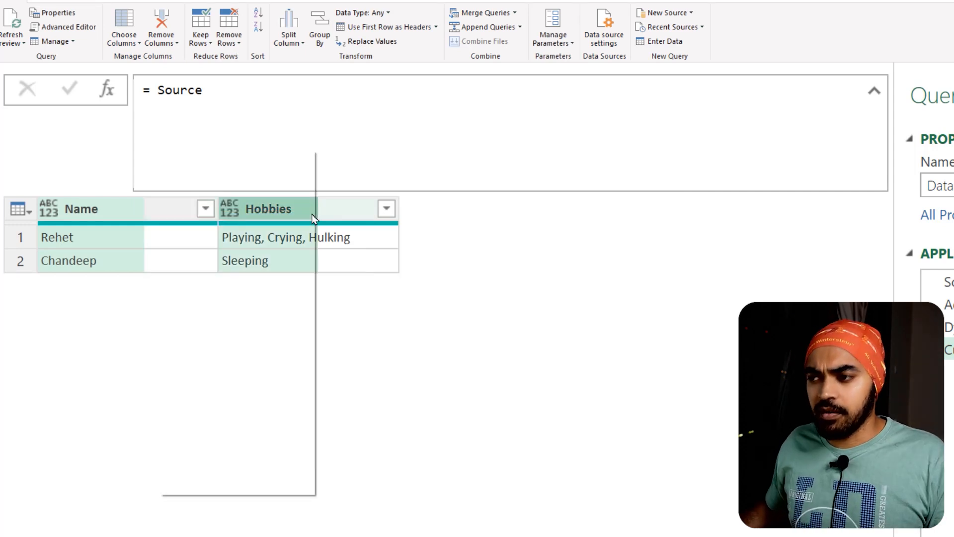
{"action": "mouse_move", "coordinate": [298, 353]}
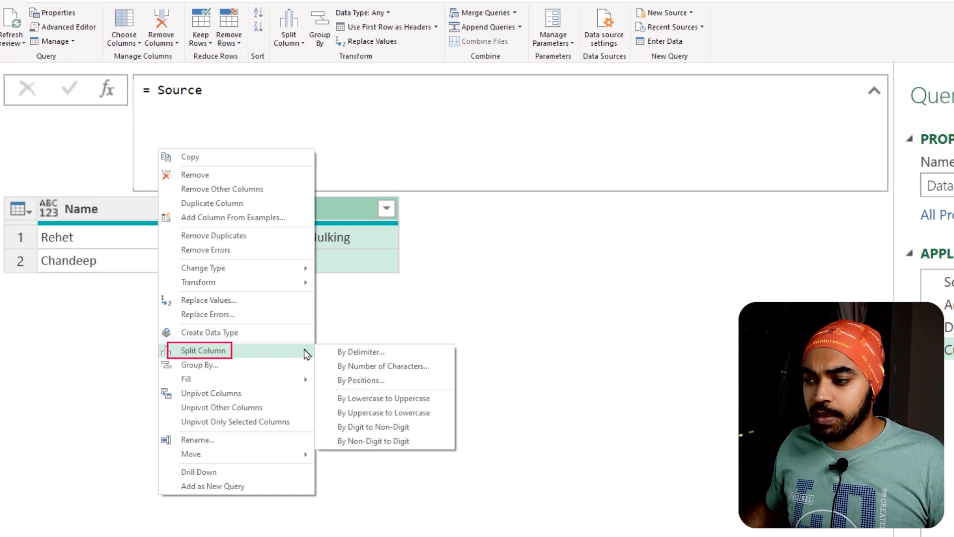
{"action": "left_click", "coordinate": [341, 354]}
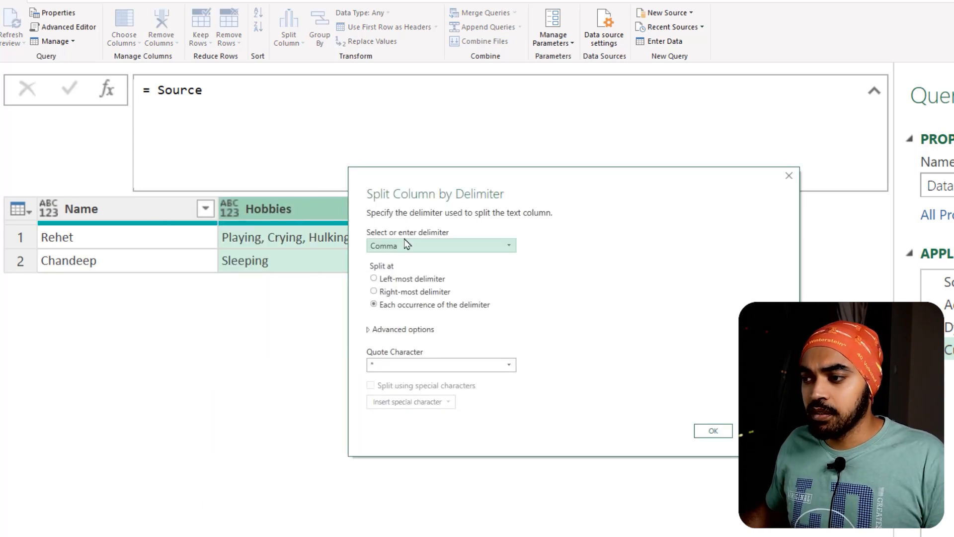
{"action": "left_click", "coordinate": [702, 431]}
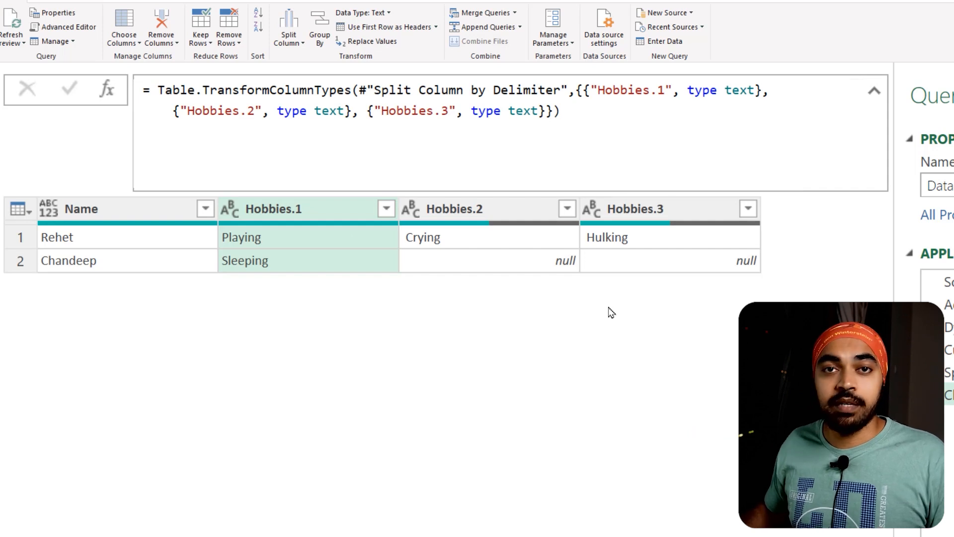
{"action": "left_click", "coordinate": [585, 90]}
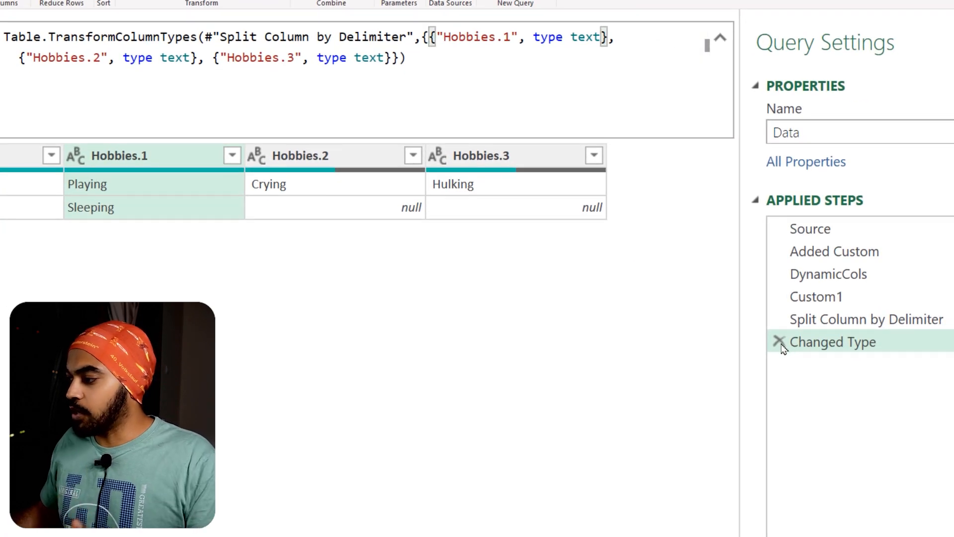
In the Split Column by Delimiter step's formula, replace the hard-coded list {"Hobbies.1", "Hobbies.2", "Hobbies.3"} with DynamicCols and apply it
{"action": "left_click", "coordinate": [826, 329]}
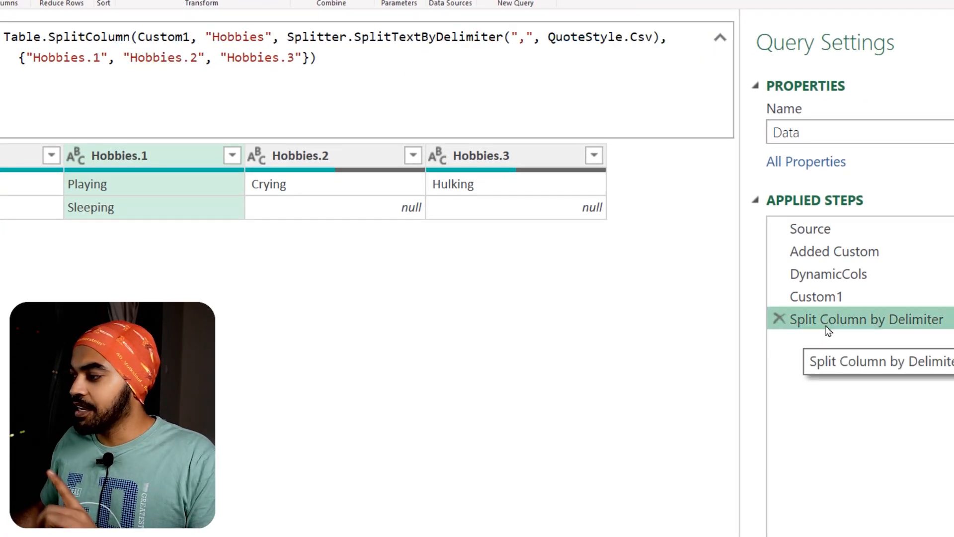
{"action": "left_click_drag", "start_coordinate": [18, 58], "coordinate": [75, 58]}
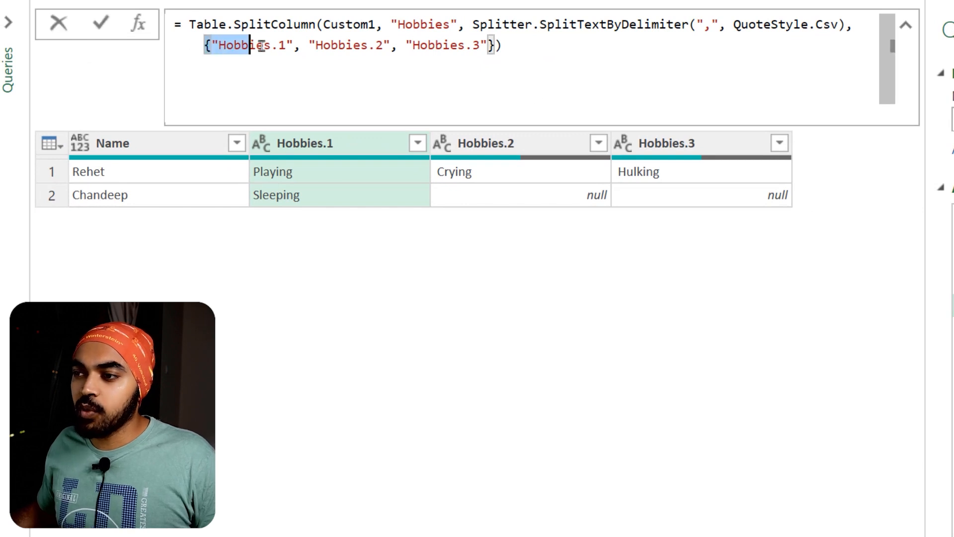
{"action": "left_click_drag", "start_coordinate": [262, 47], "coordinate": [495, 47]}
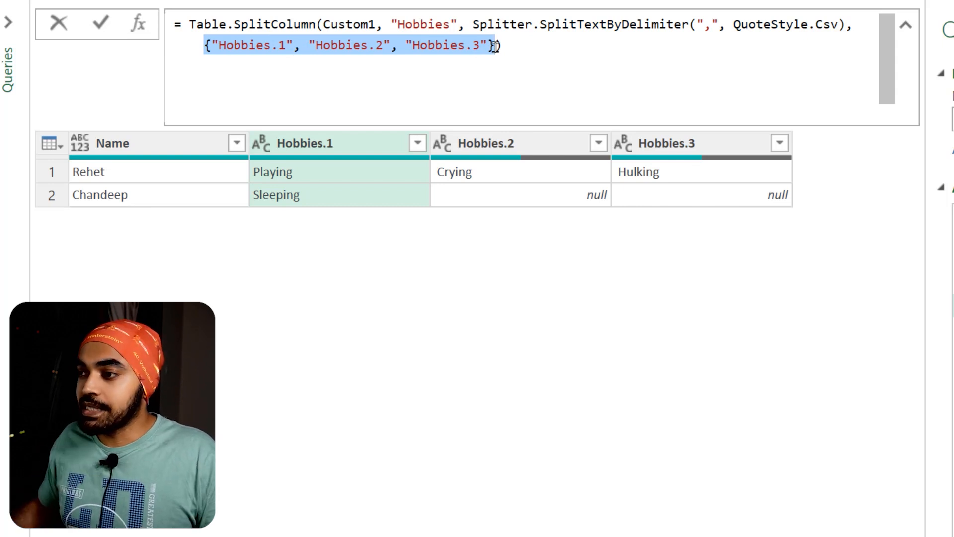
{"action": "mouse_move", "coordinate": [292, 57]}
{"action": "left_mouse_down"}
{"action": "mouse_move", "coordinate": [392, 104]}
{"action": "mouse_move", "coordinate": [671, 205]}
{"action": "mouse_move", "coordinate": [832, 250]}
{"action": "mouse_move", "coordinate": [923, 258]}
{"action": "left_mouse_up"}
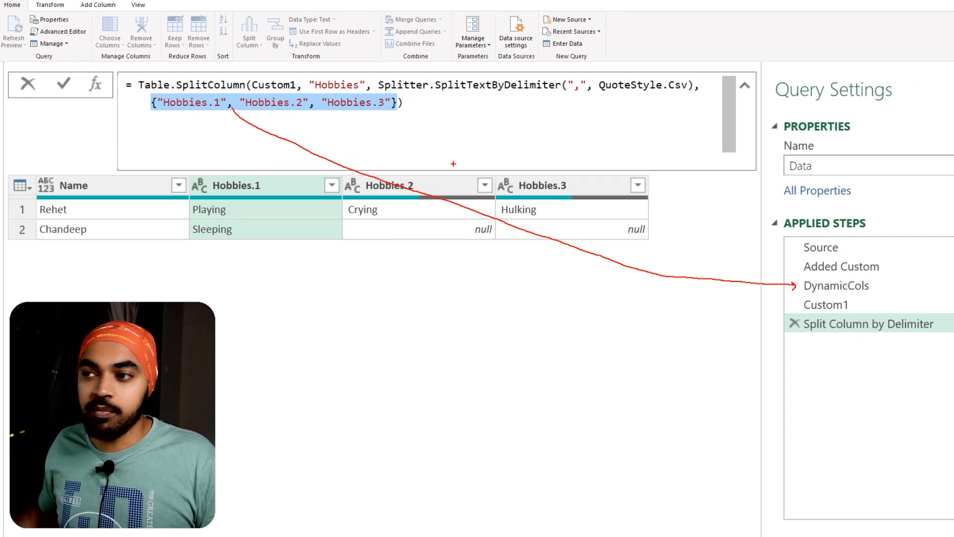
{"action": "key", "text": "Escape"}
{"action": "left_click_drag", "start_coordinate": [152, 103], "coordinate": [397, 102]}
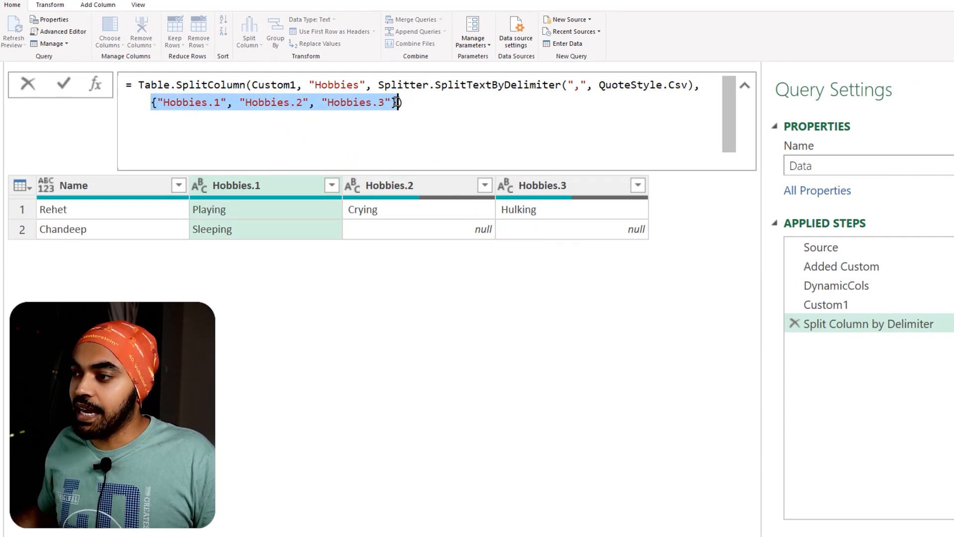
{"action": "type", "text": "Dyna"}
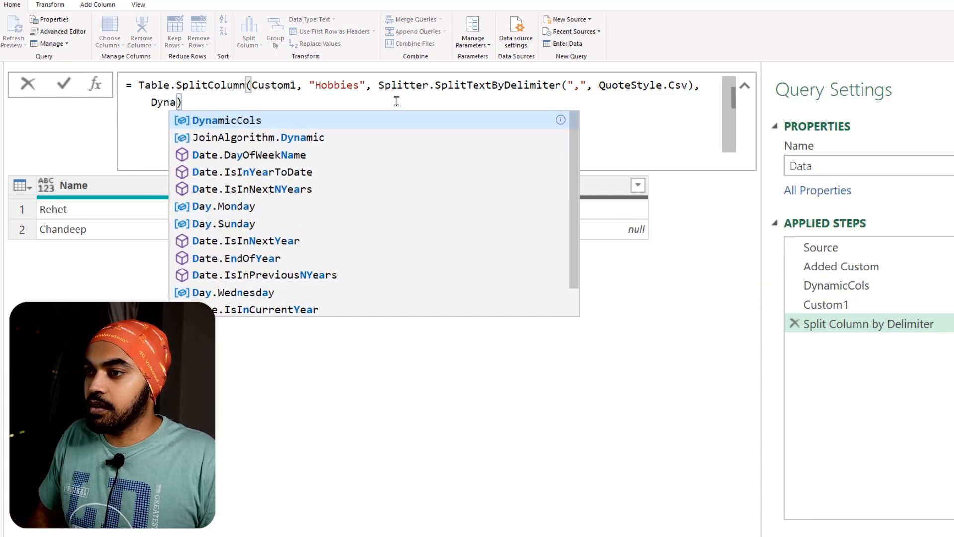
{"action": "key", "text": "Tab"}
{"action": "key", "text": "Return"}
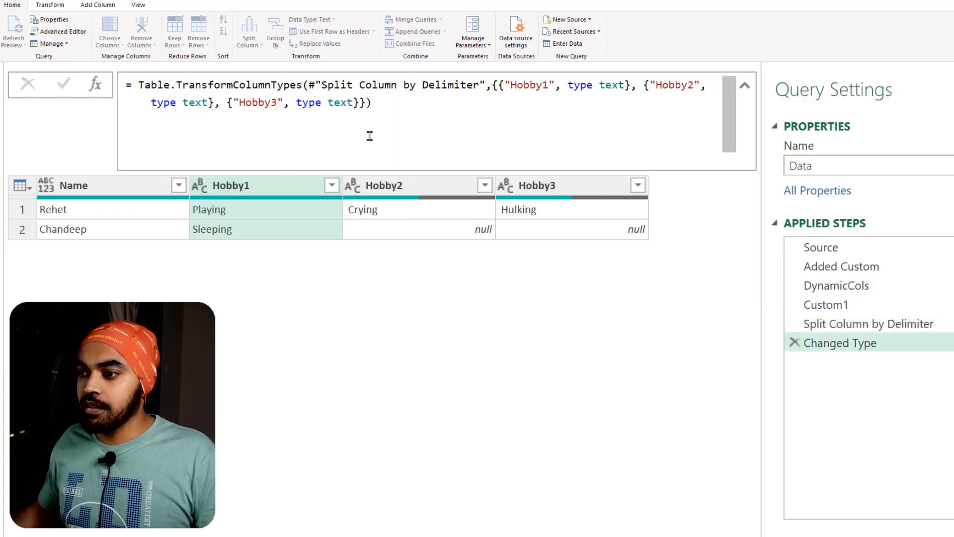
Delete the Changed Type step from the end of the query
{"action": "left_click_drag", "start_coordinate": [210, 175], "coordinate": [262, 197]}
{"action": "left_click_drag", "start_coordinate": [353, 169], "coordinate": [436, 199]}
{"action": "left_click_drag", "start_coordinate": [502, 170], "coordinate": [571, 193]}
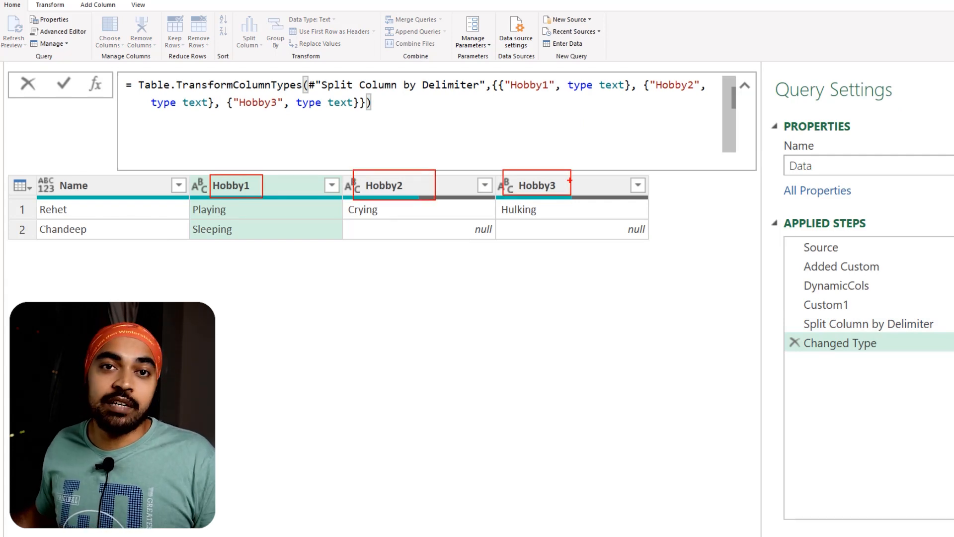
{"action": "key", "text": "Escape"}
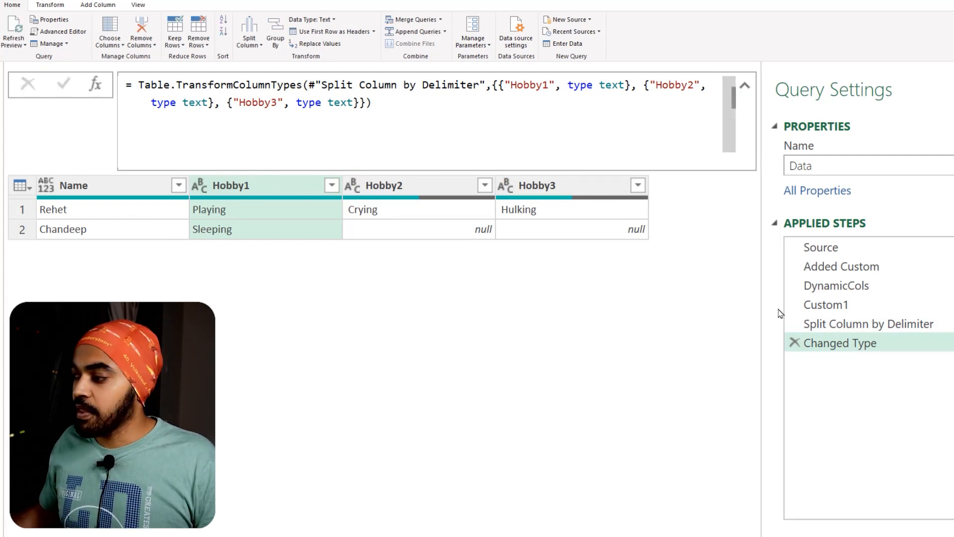
{"action": "left_click", "coordinate": [794, 342]}
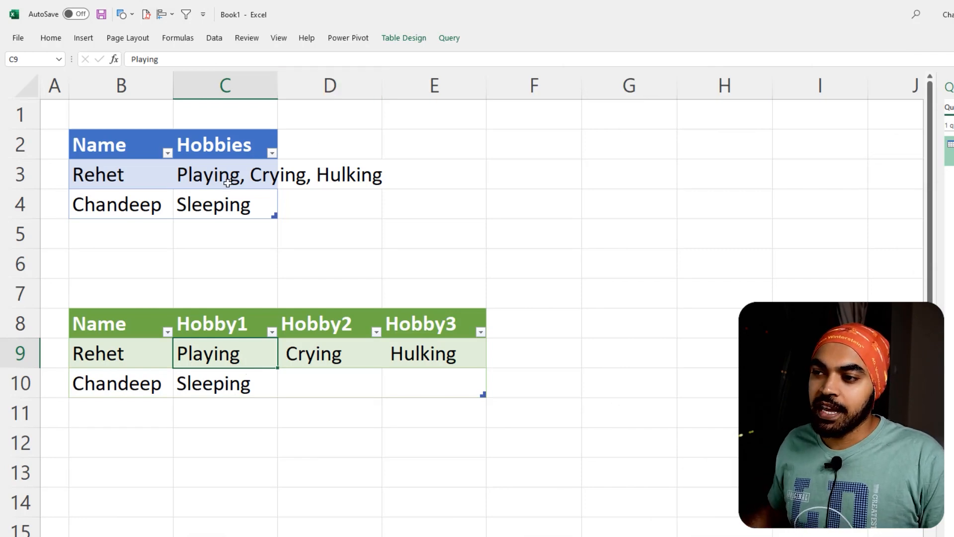
In the Excel source table, append ", Sulking" to the hobbies in C3 and refresh the green output table
{"action": "left_click", "coordinate": [366, 170]}
{"action": "key", "text": "F2"}
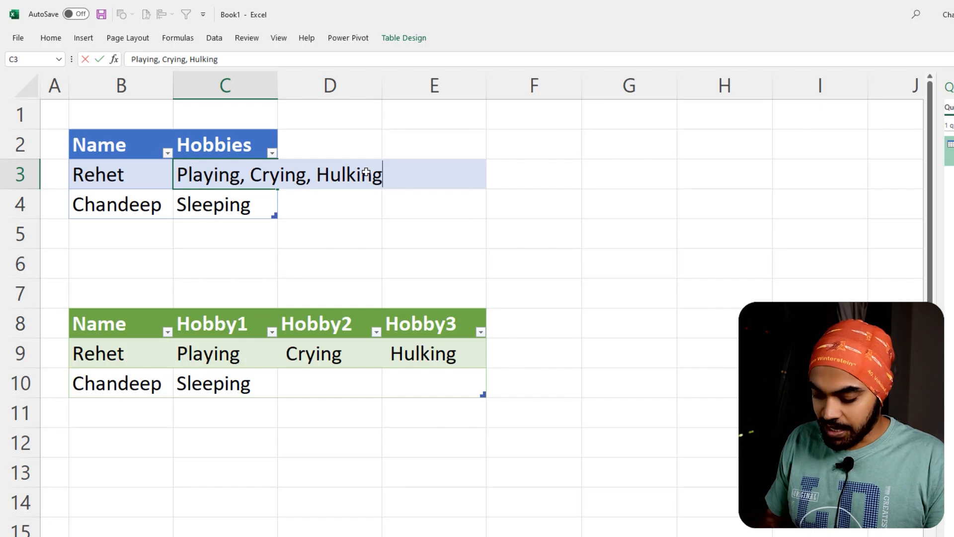
{"action": "type", "text": ", Sulking"}
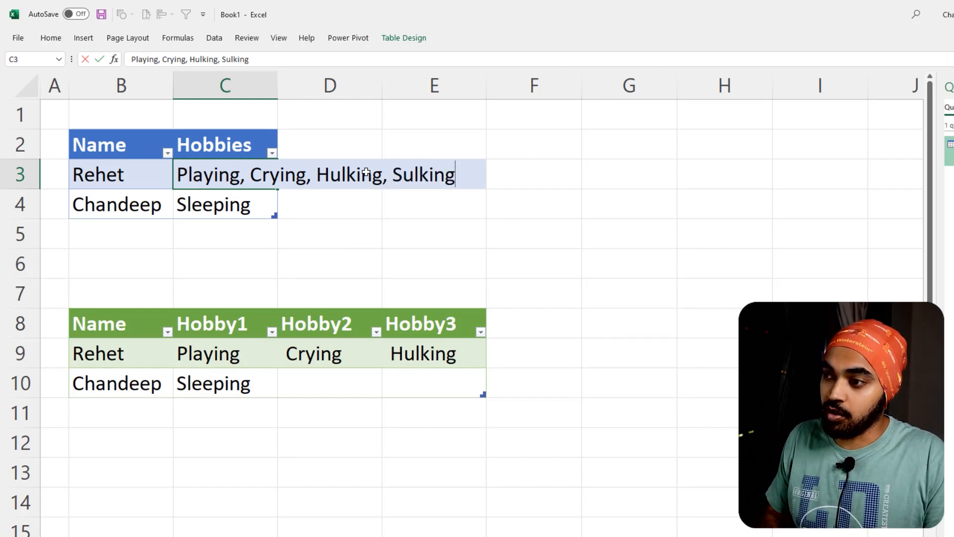
{"action": "key", "text": "Return"}
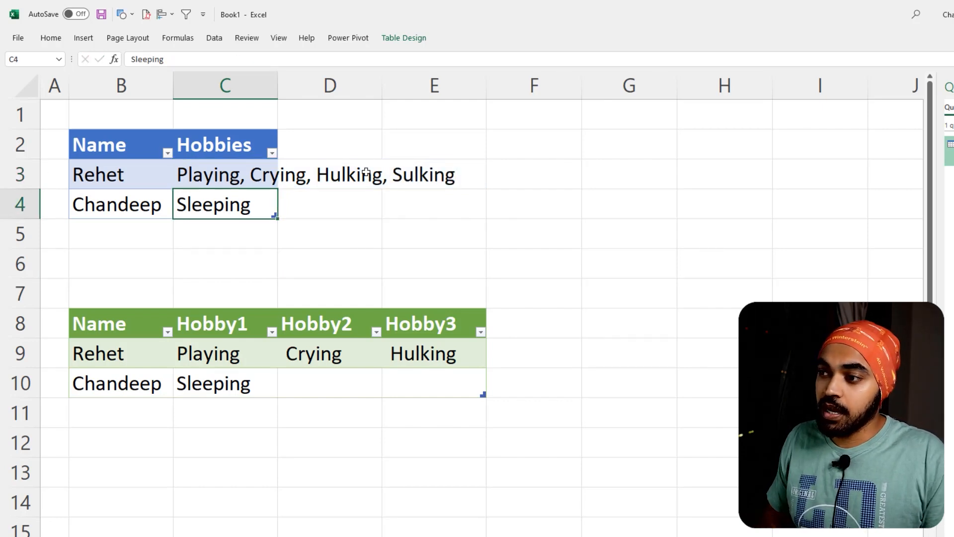
{"action": "right_click", "coordinate": [242, 347]}
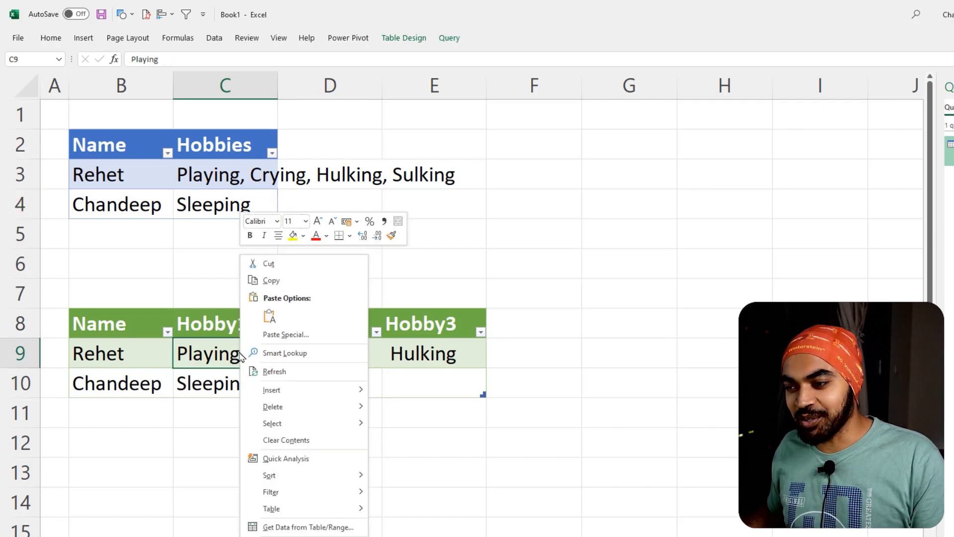
{"action": "left_click", "coordinate": [261, 374]}
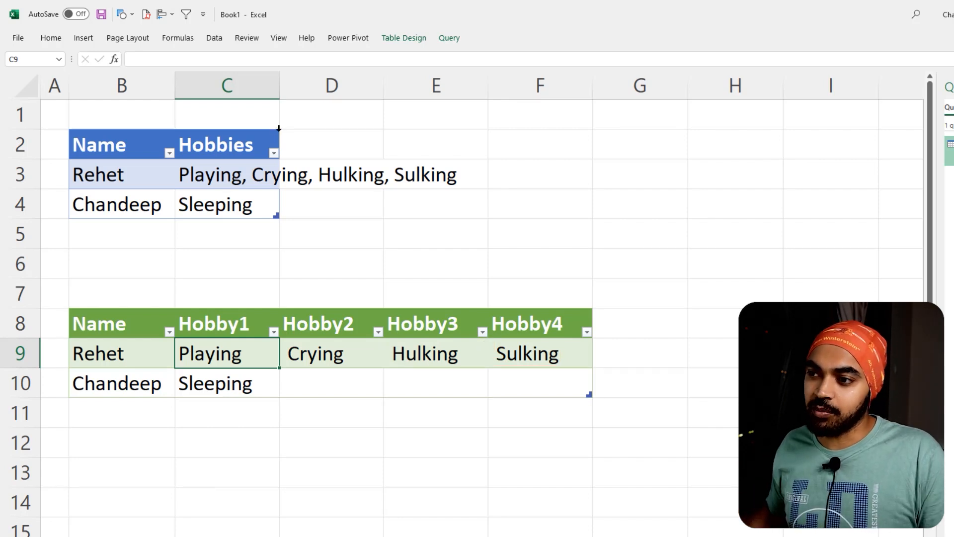
Shorten the hobbies in C3 to "Playing, Crying" and refresh the green output table
{"action": "left_click", "coordinate": [213, 184]}
{"action": "key", "text": "F2"}
{"action": "key", "text": "ctrl+shift+Left"}
{"action": "key", "text": "ctrl+shift+Left"}
{"action": "key", "text": "ctrl+shift+Left"}
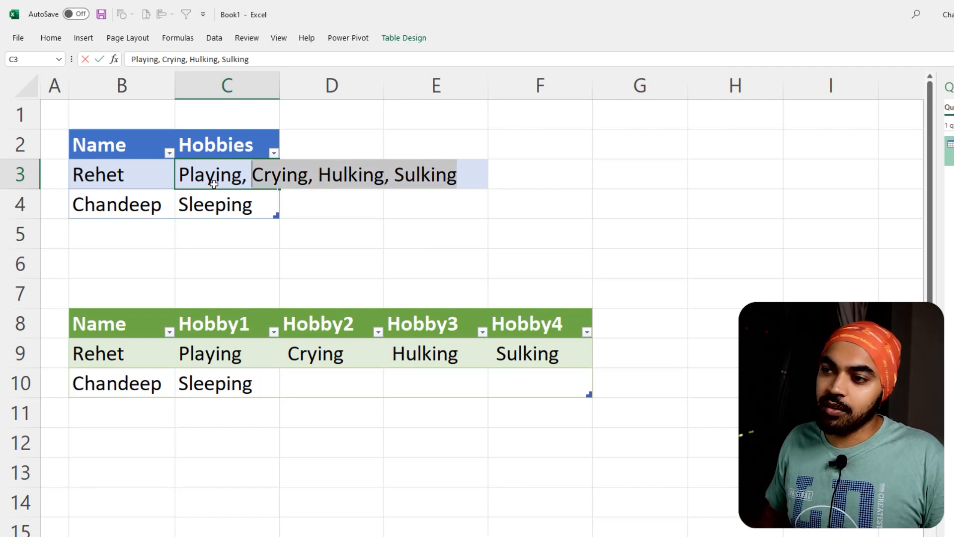
{"action": "key", "text": "ctrl+shift+Right"}
{"action": "key", "text": "BackSpace"}
{"action": "key", "text": "Return"}
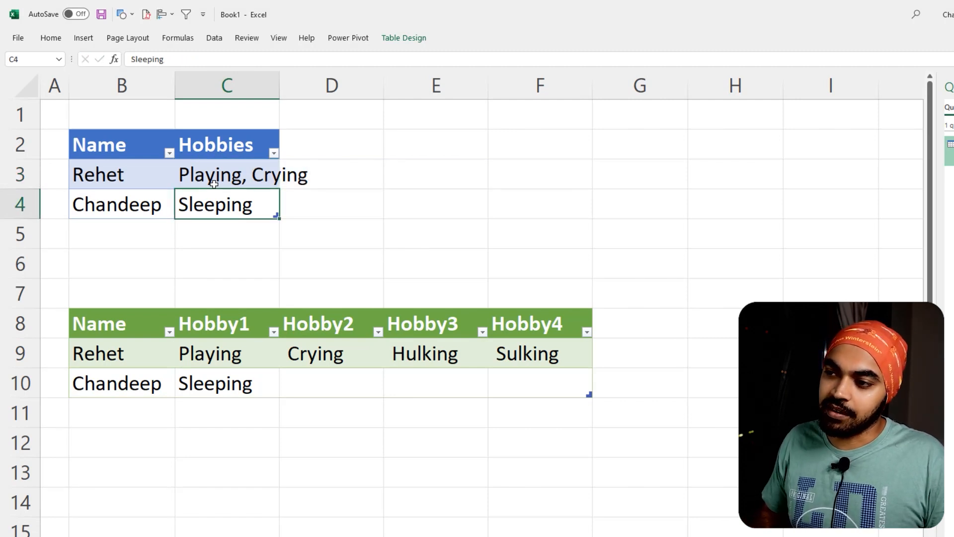
{"action": "right_click", "coordinate": [211, 351]}
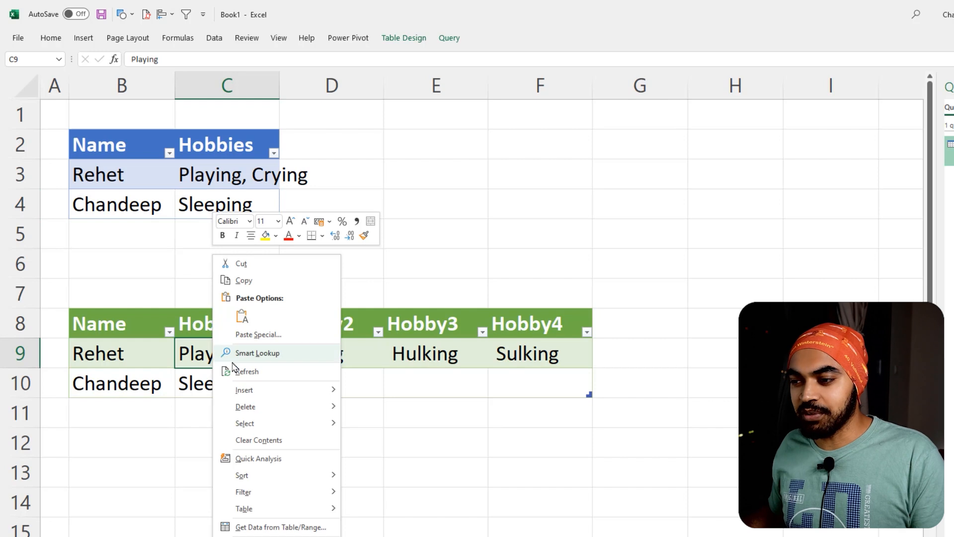
{"action": "left_click", "coordinate": [246, 368]}
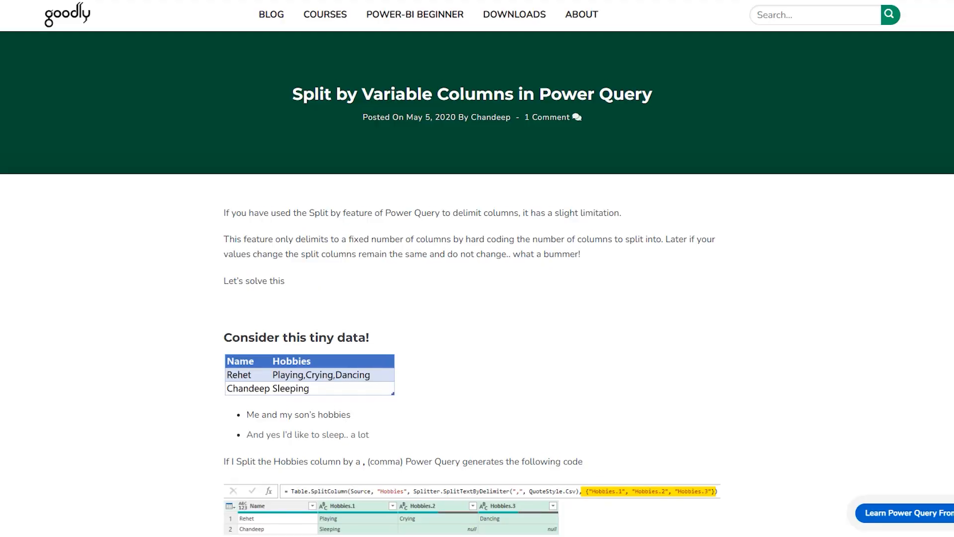
Read through the code examples in the goodly blog article "Split by Variable Columns in Power Query"
{"action": "scroll", "coordinate": [477, 268], "scroll_direction": "down", "scroll_amount": 4}
{"action": "scroll", "coordinate": [477, 268], "scroll_direction": "down", "scroll_amount": 4}
{"action": "scroll", "coordinate": [477, 268], "scroll_direction": "down", "scroll_amount": 4}
{"action": "scroll", "coordinate": [477, 269], "scroll_direction": "down", "scroll_amount": 4}
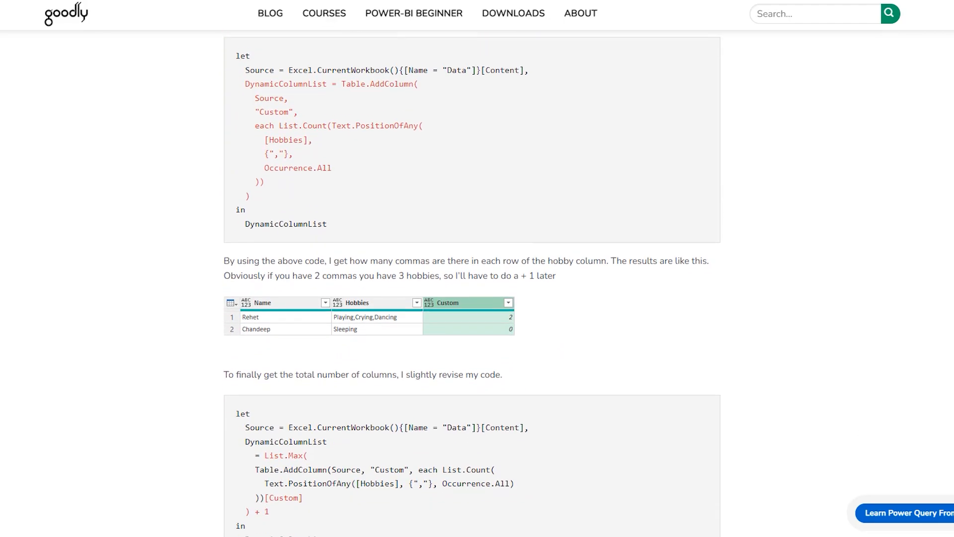